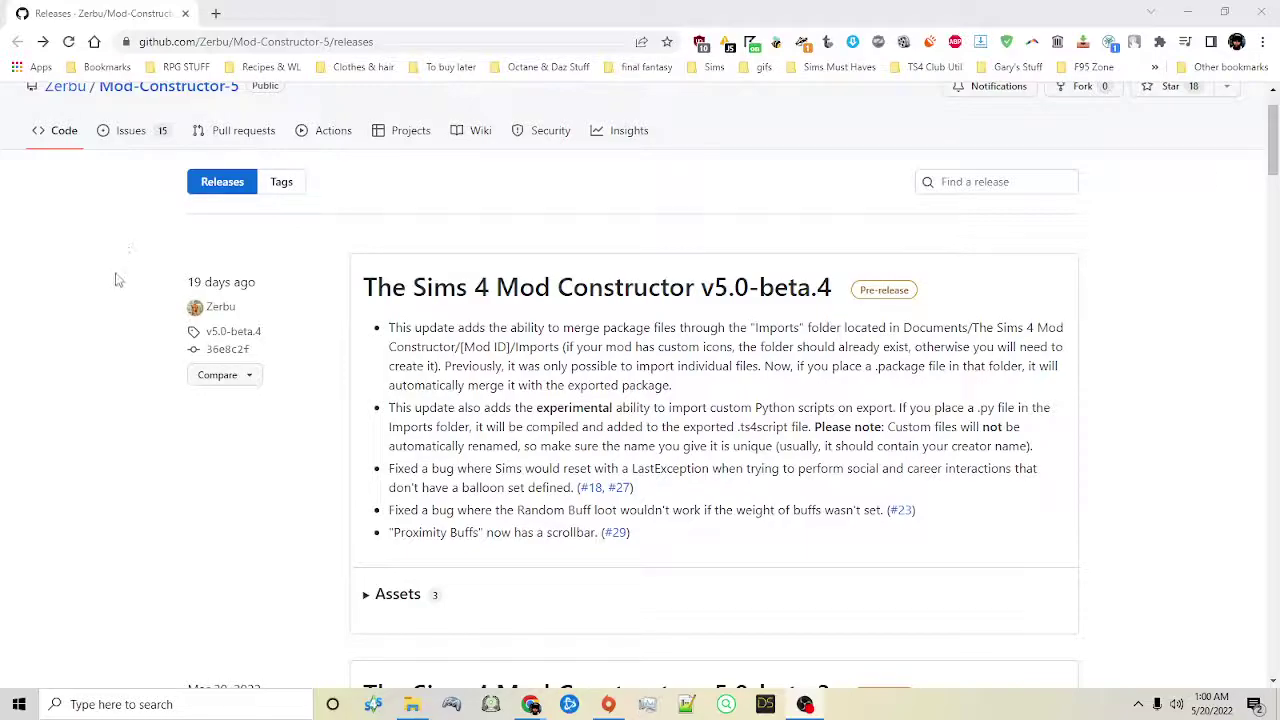
- Scroll the releases list and open the v5.0-beta.4 release page
scroll(118, 274, down, 1)
click(450, 222)
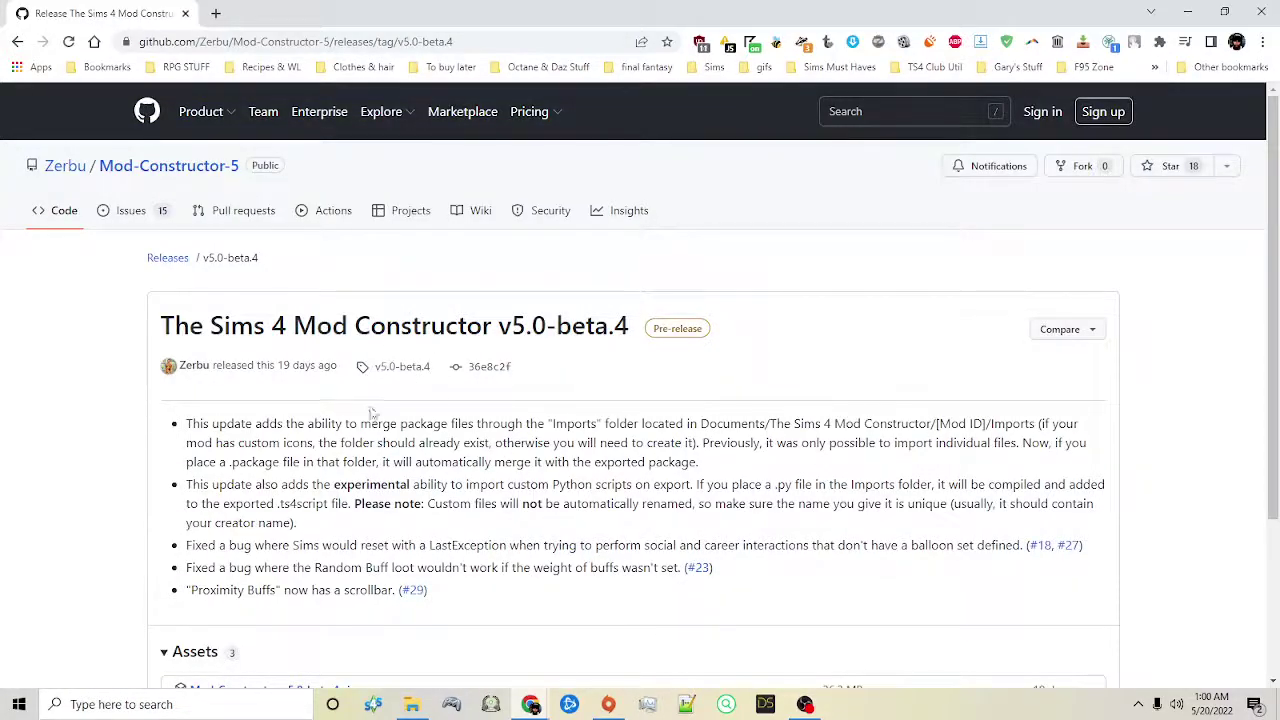
- Save the Mod-Constructor-v5.0-beta.4.zip asset to ts4 downloads and open the archive
scroll(299, 511, down, 2)
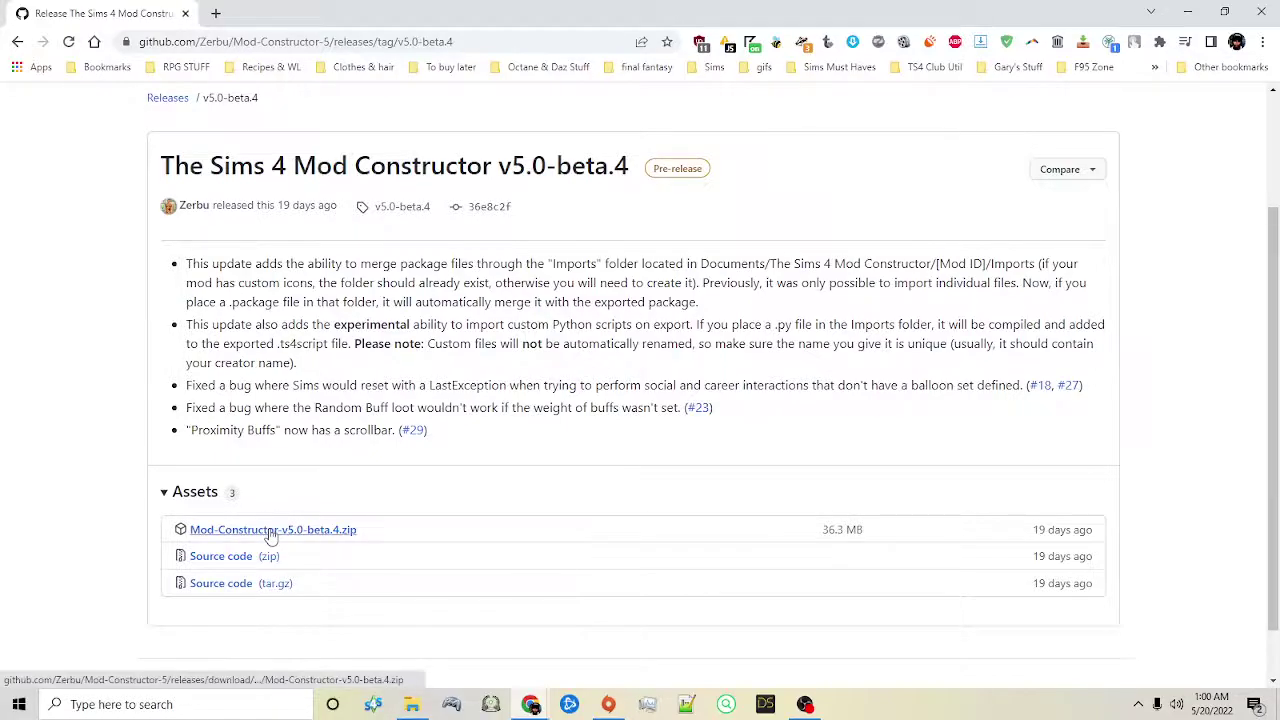
click(332, 531)
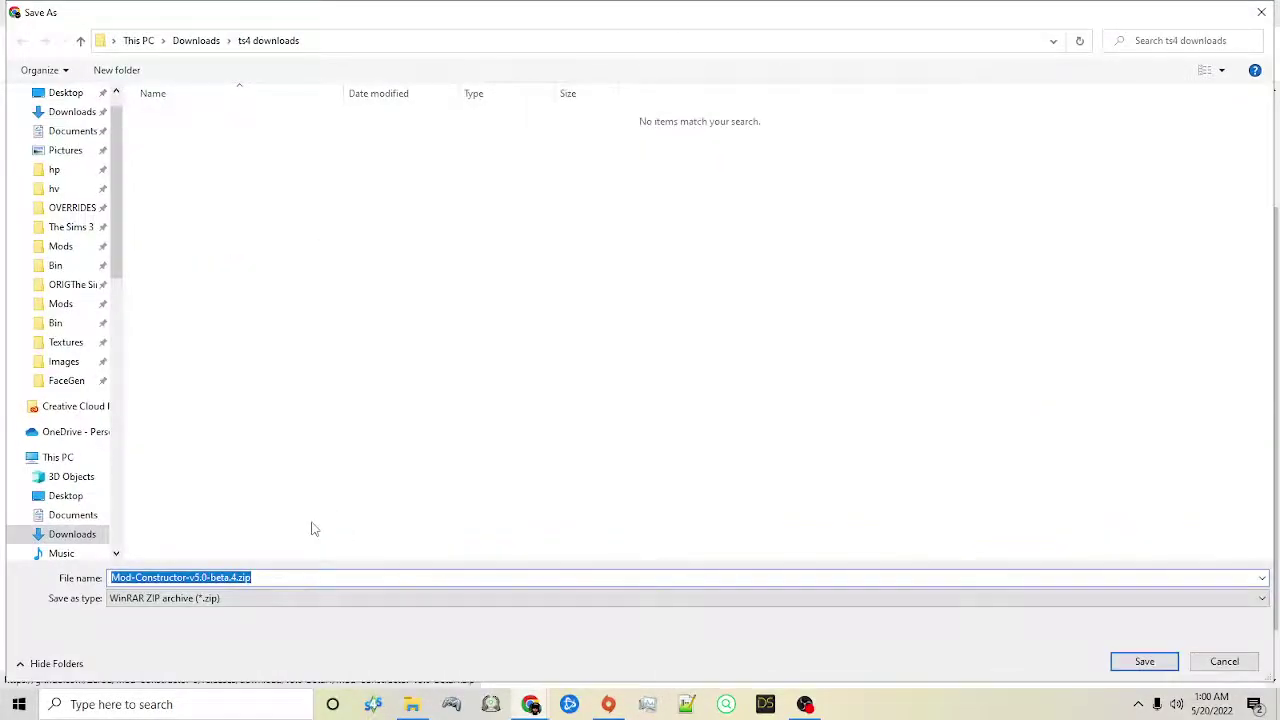
click(1144, 661)
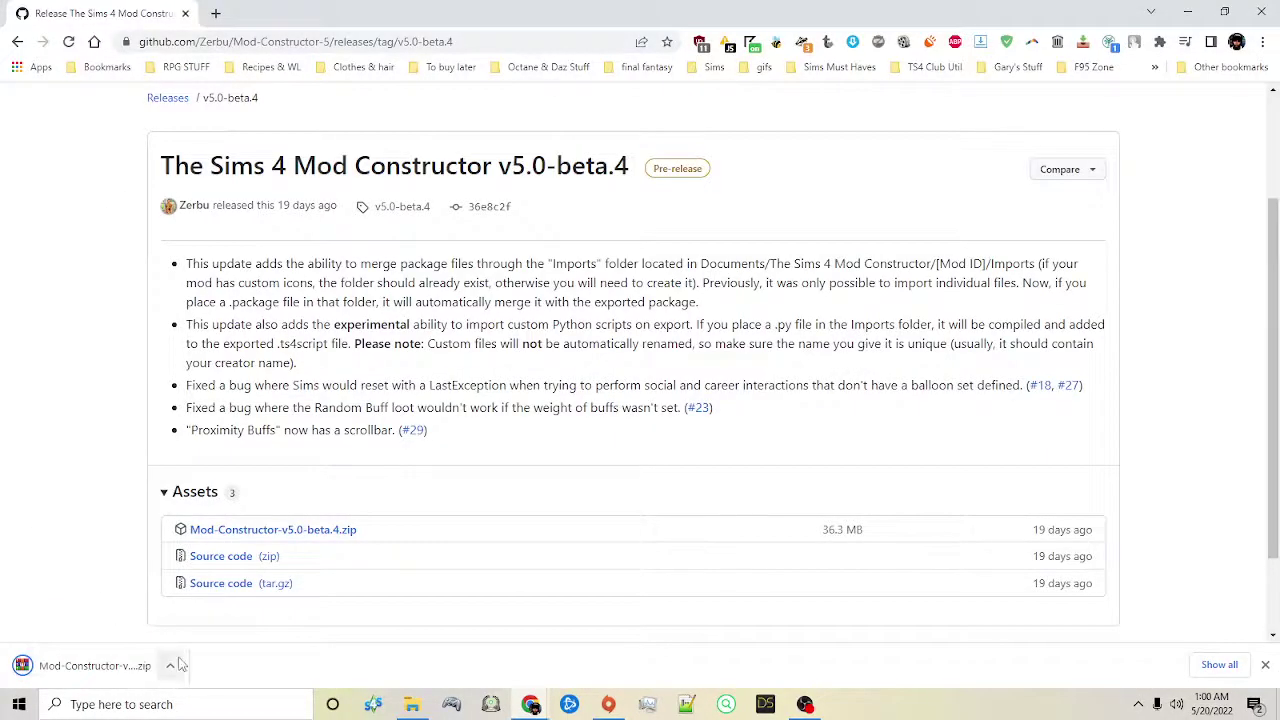
click(134, 668)
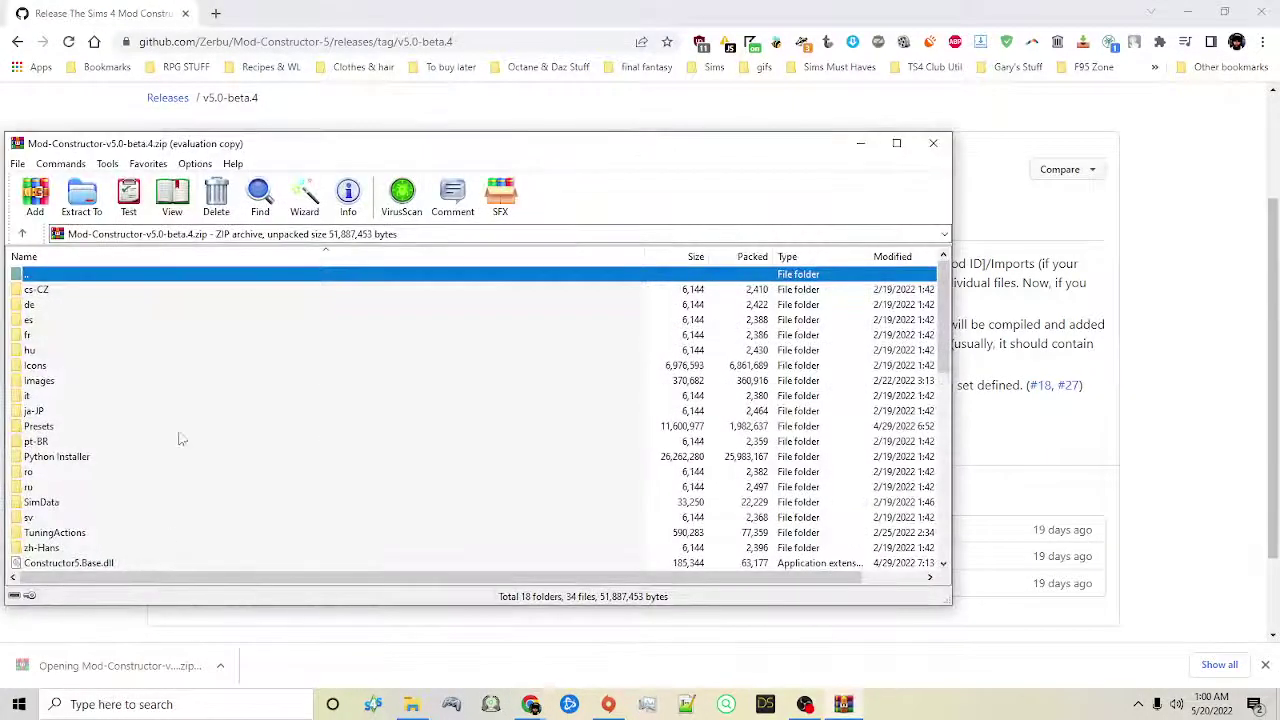
- Extract the archive to the default Mod-Constructor-v5.0-beta.4 folder and close WinRAR
click(83, 197)
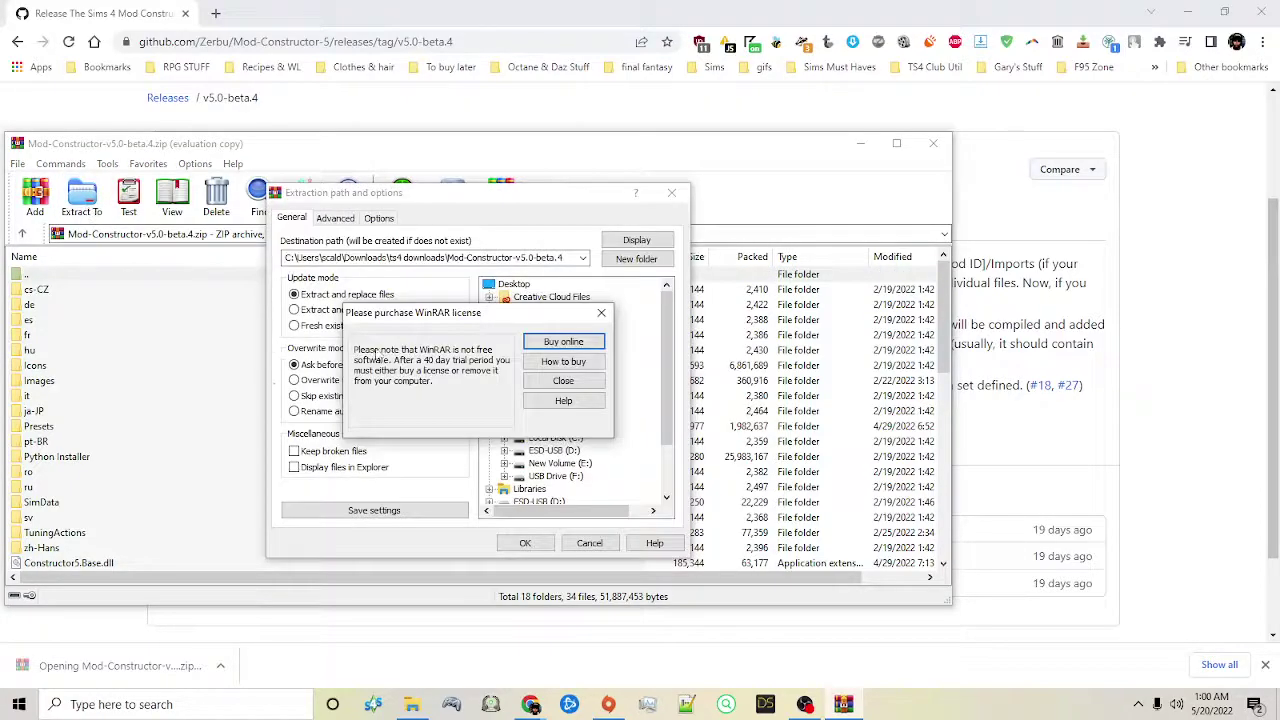
click(562, 385)
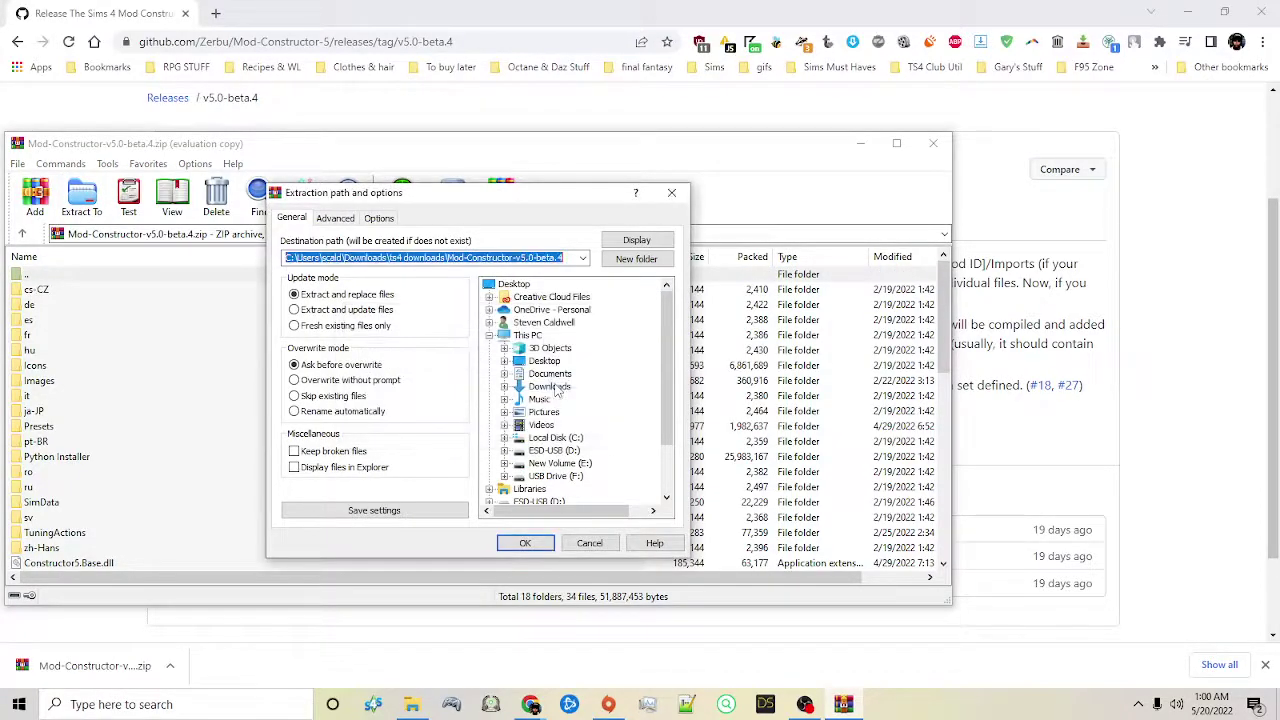
click(583, 258)
click(583, 258)
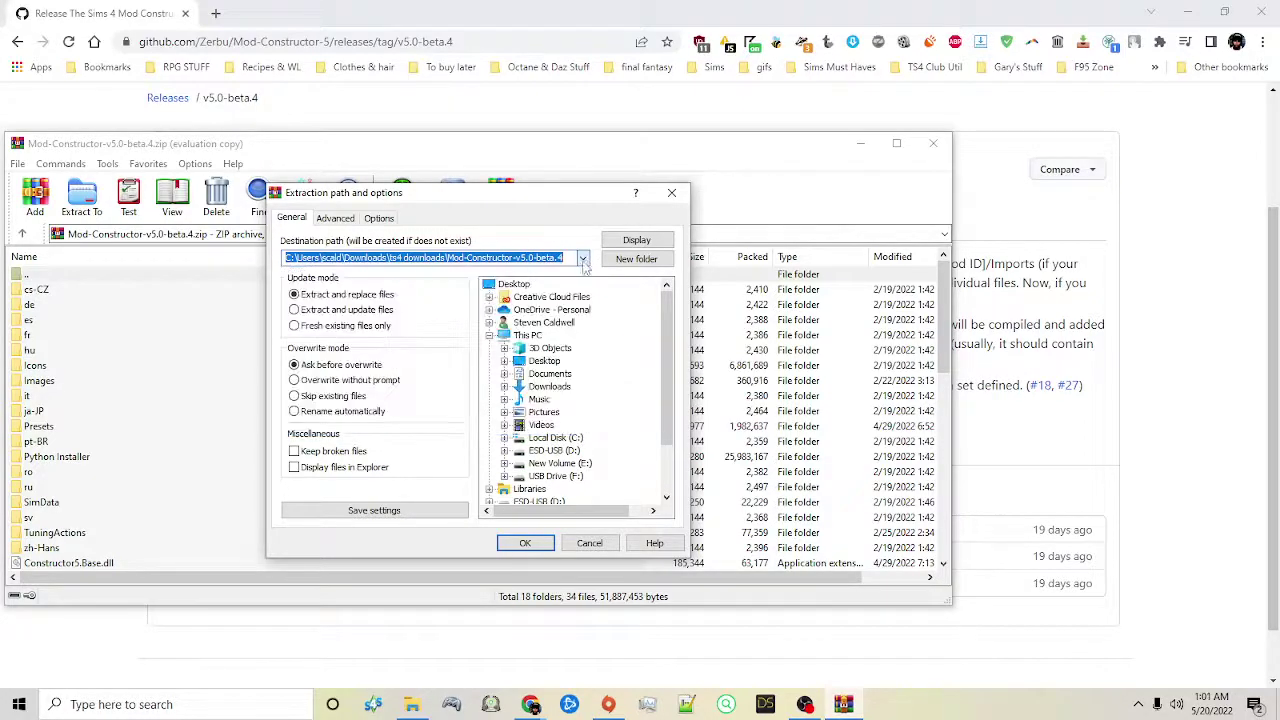
click(522, 542)
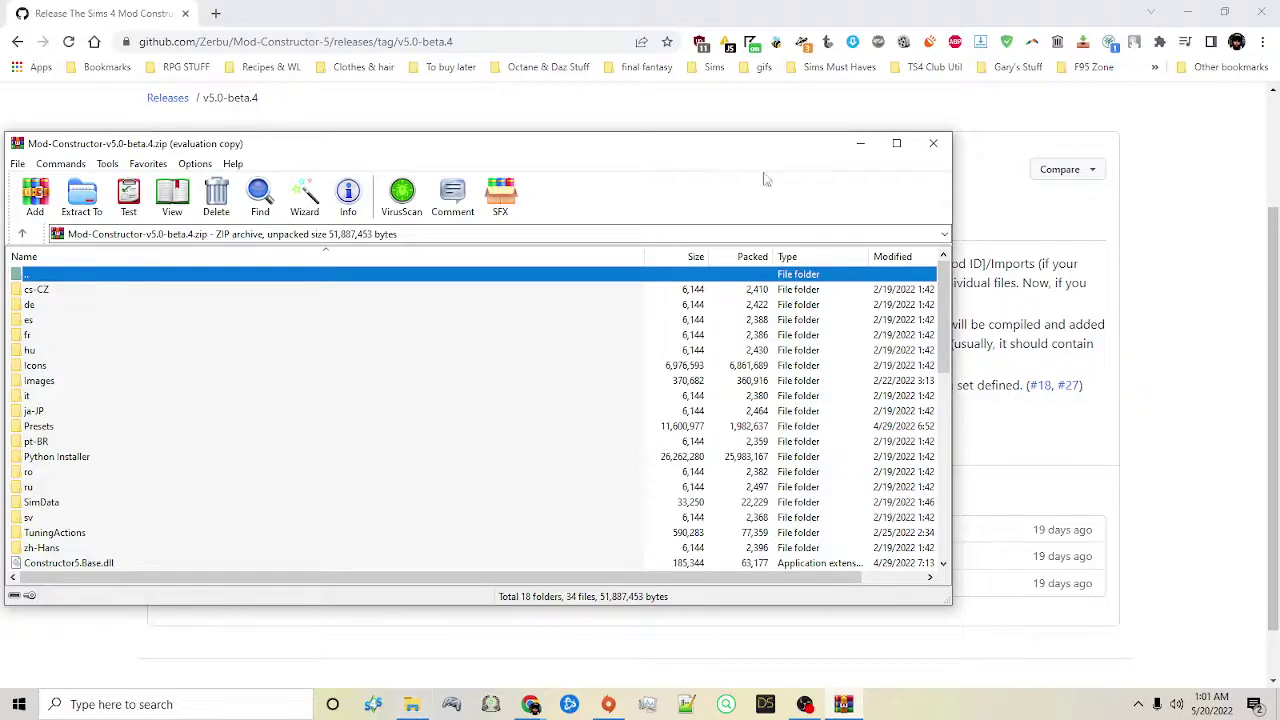
click(933, 143)
- Open the extracted Mod-Constructor-v5.0-beta.4 folder, maximize it, and launch Constructor5.exe
click(410, 705)
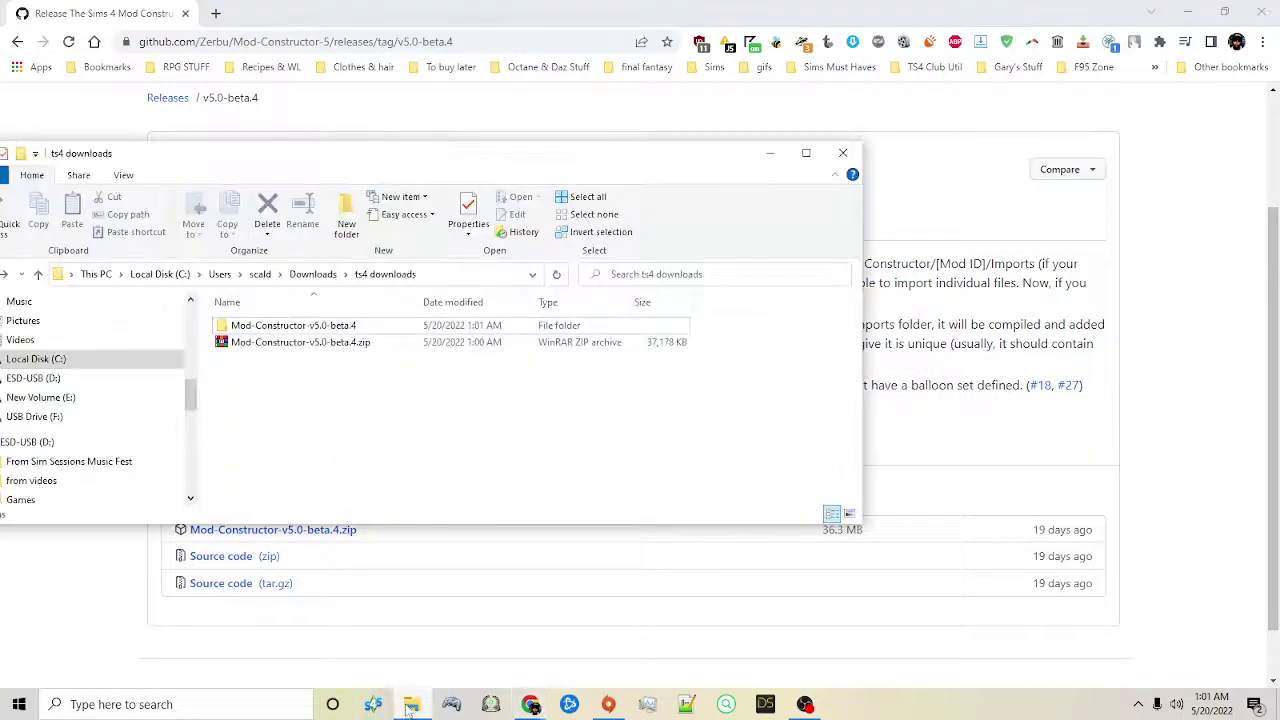
double_click(316, 330)
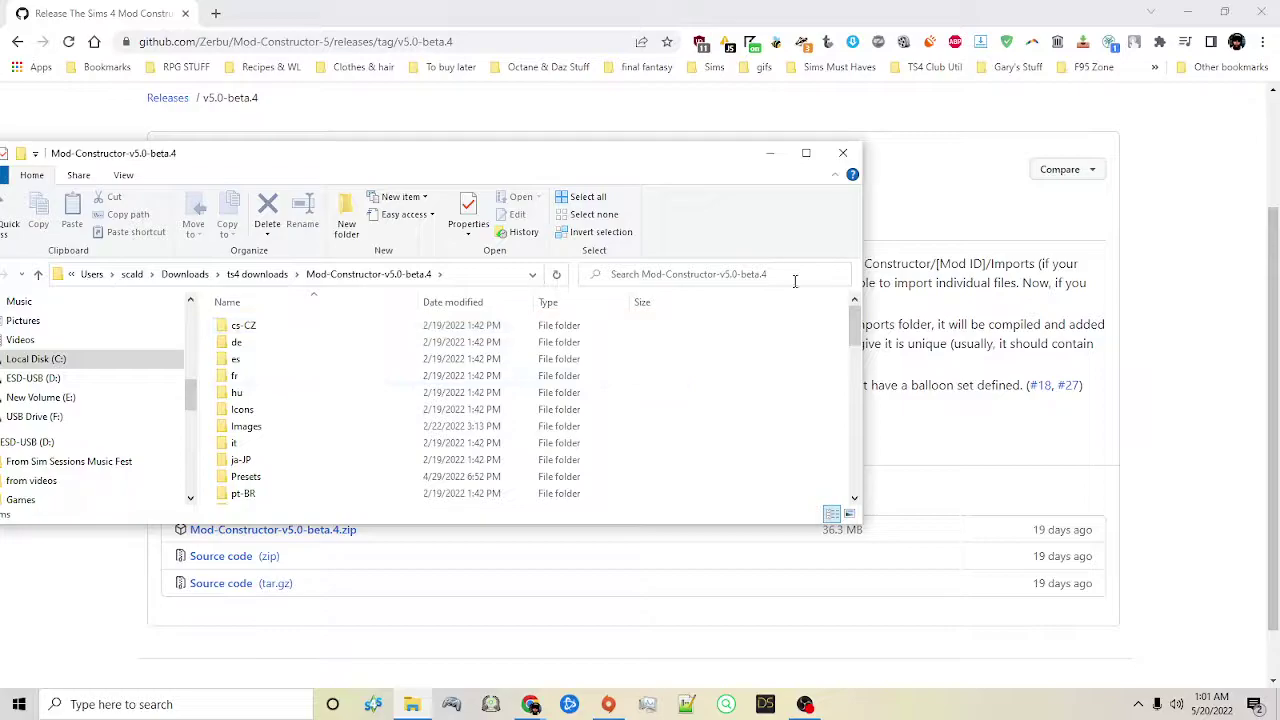
click(806, 153)
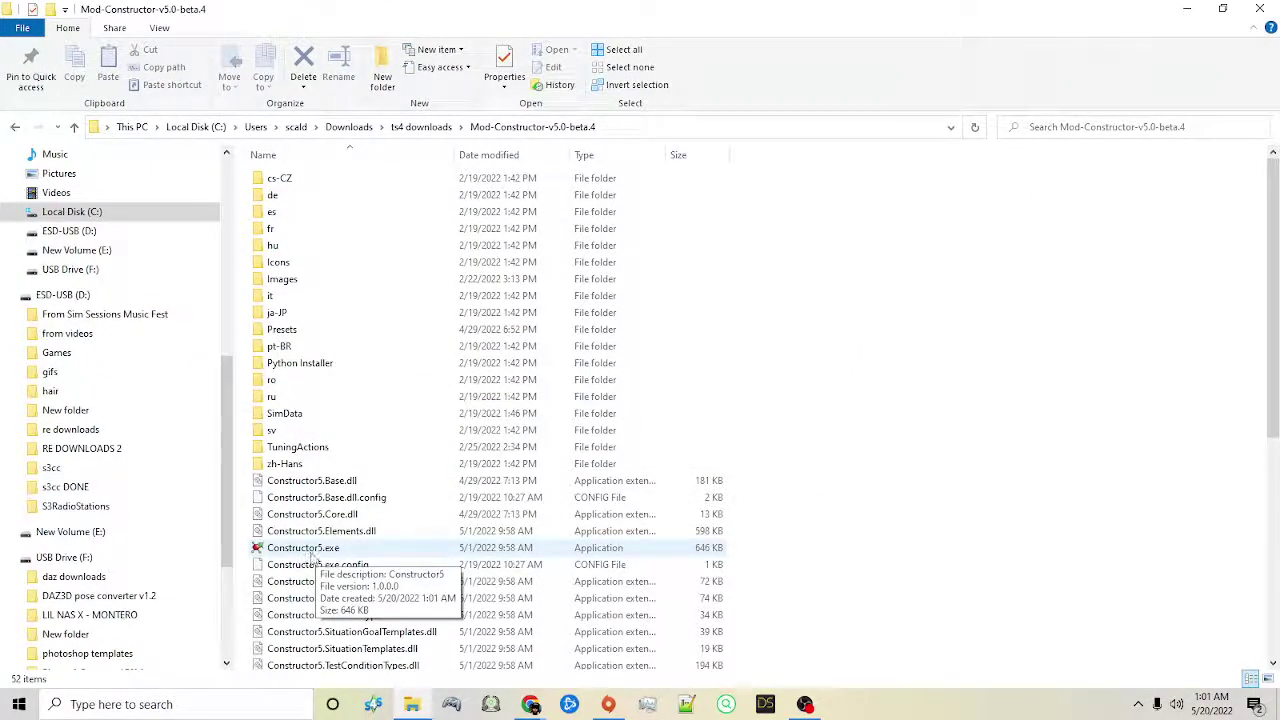
click(343, 553)
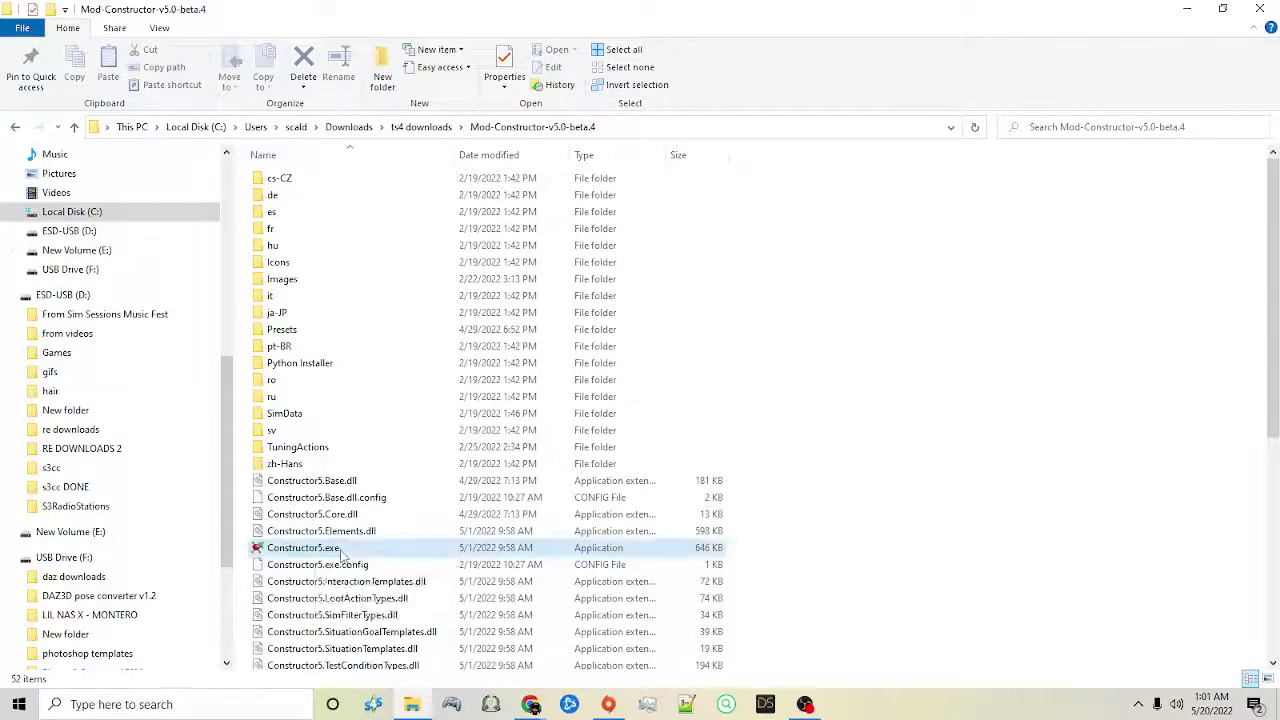
double_click(341, 550)
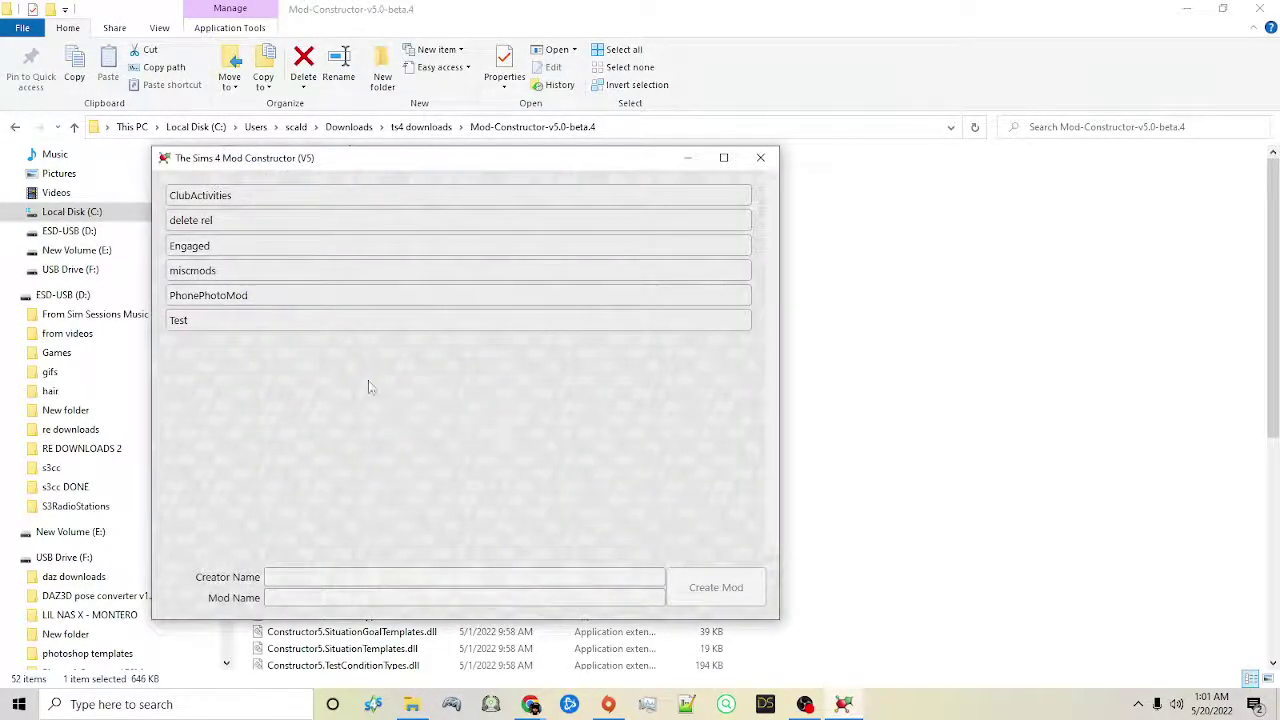
- Enter your creator name, name the mod 'Tutorial', and create it
click(299, 576)
text(sim)
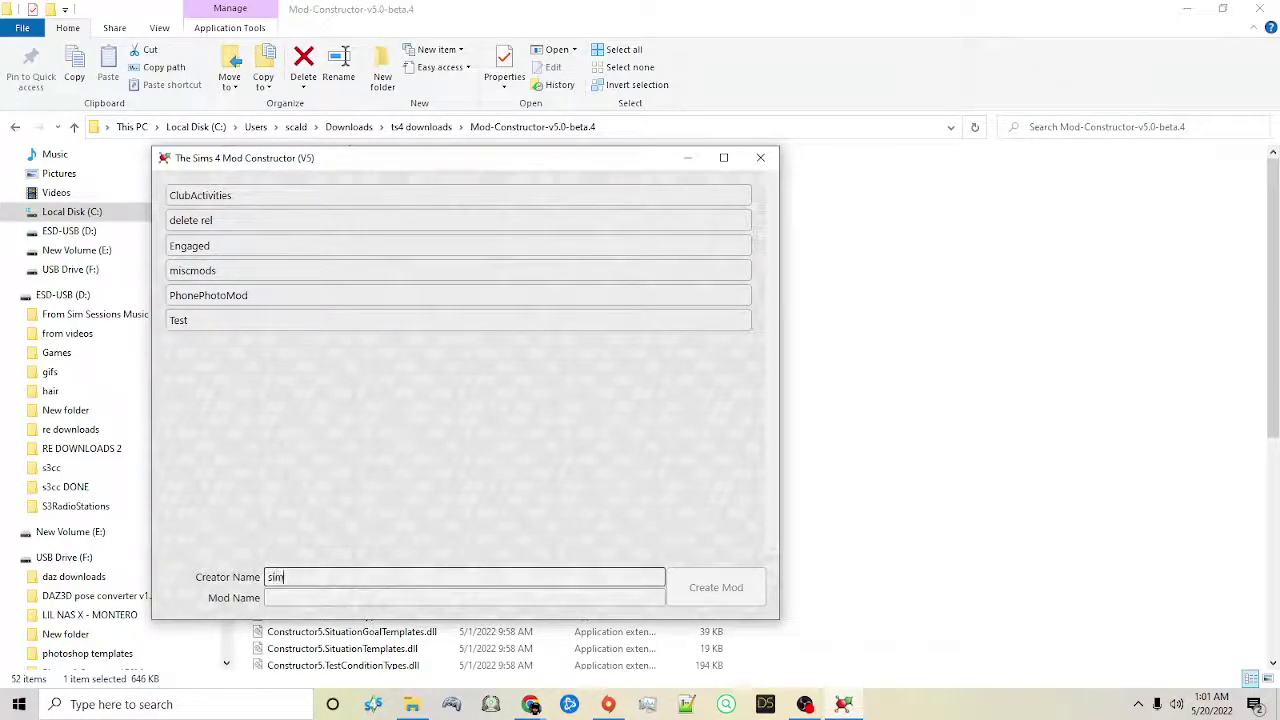
text(smodelsimmer)
click(289, 594)
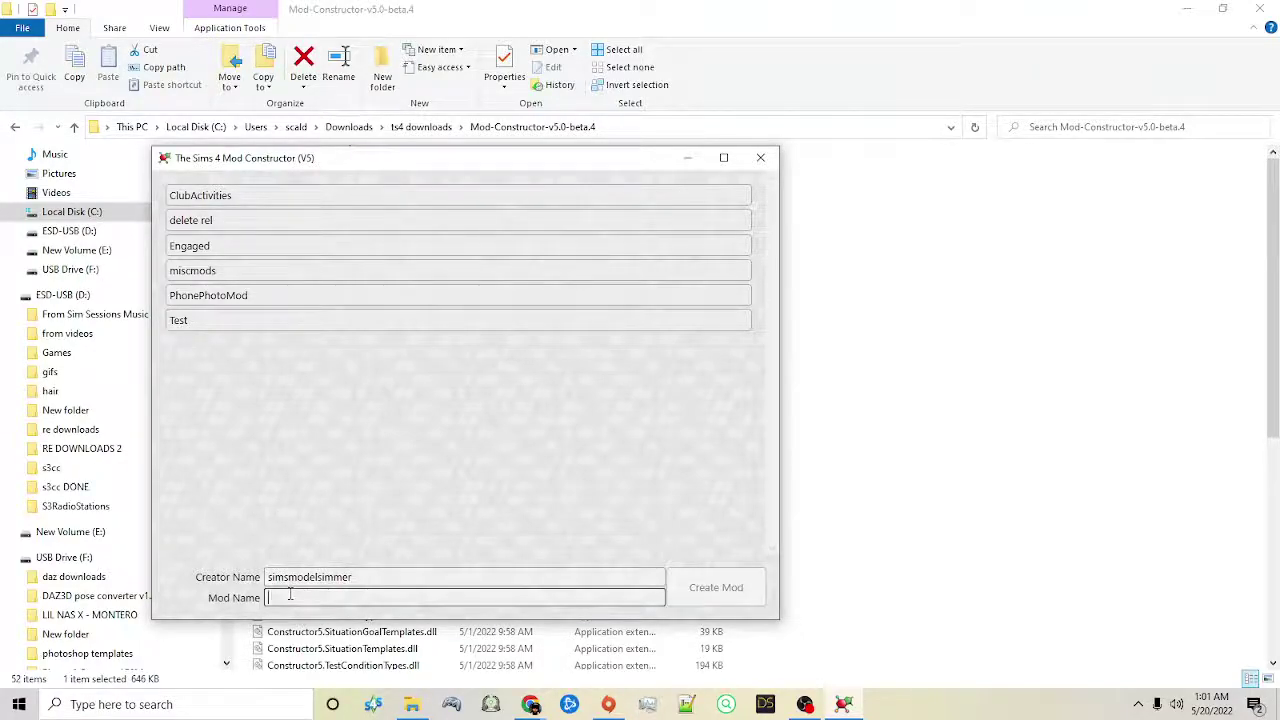
text(Tutorial)
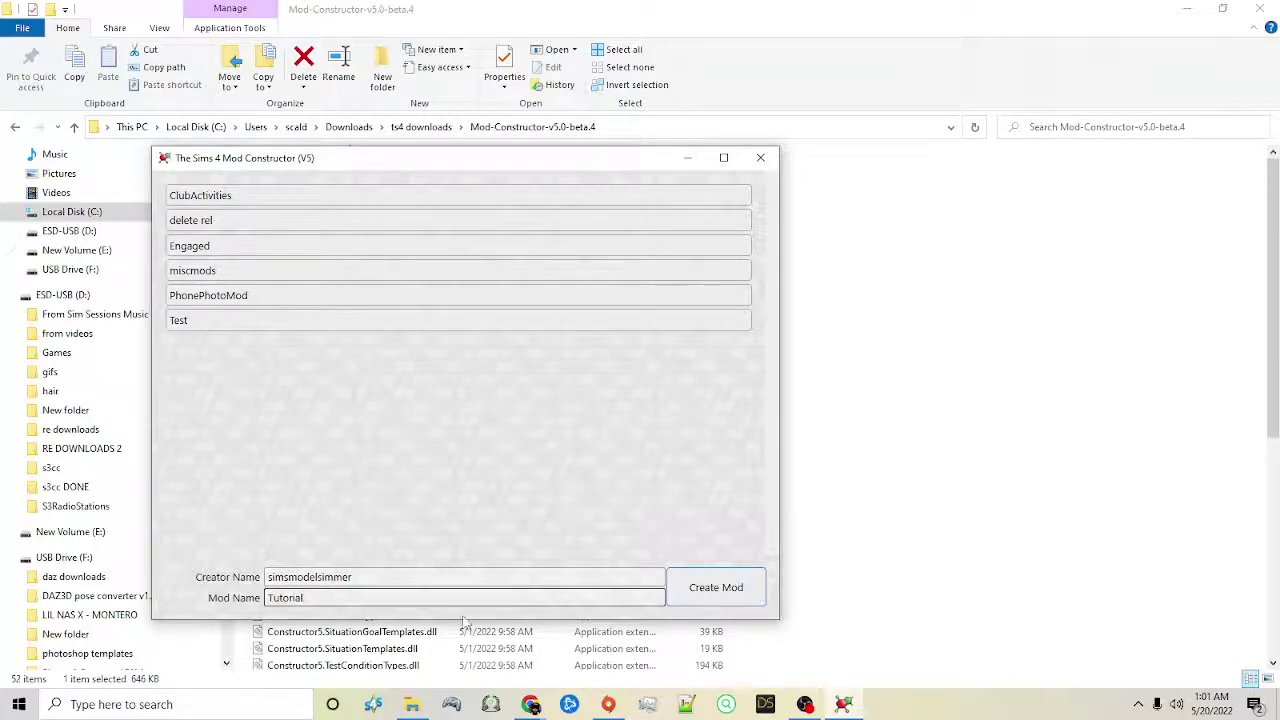
click(733, 595)
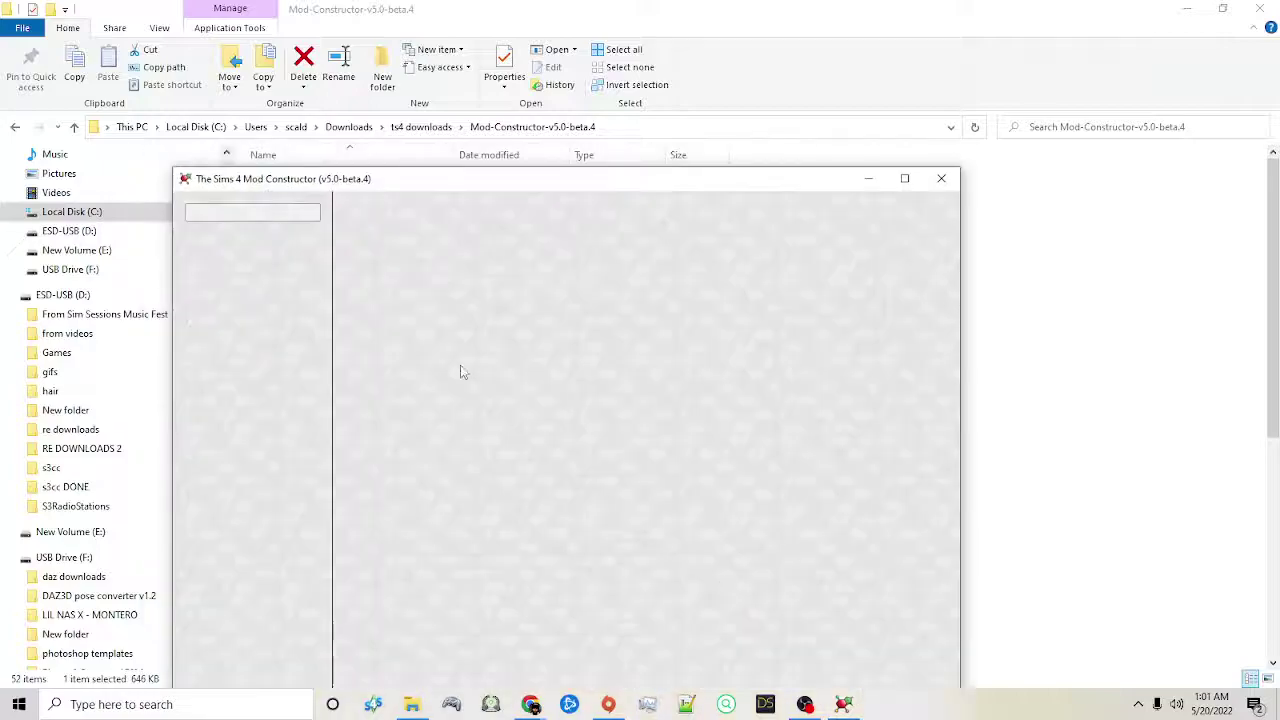
- Maximize the Mod Constructor window and bring up the Add Element list
drag(382, 180, 497, 5)
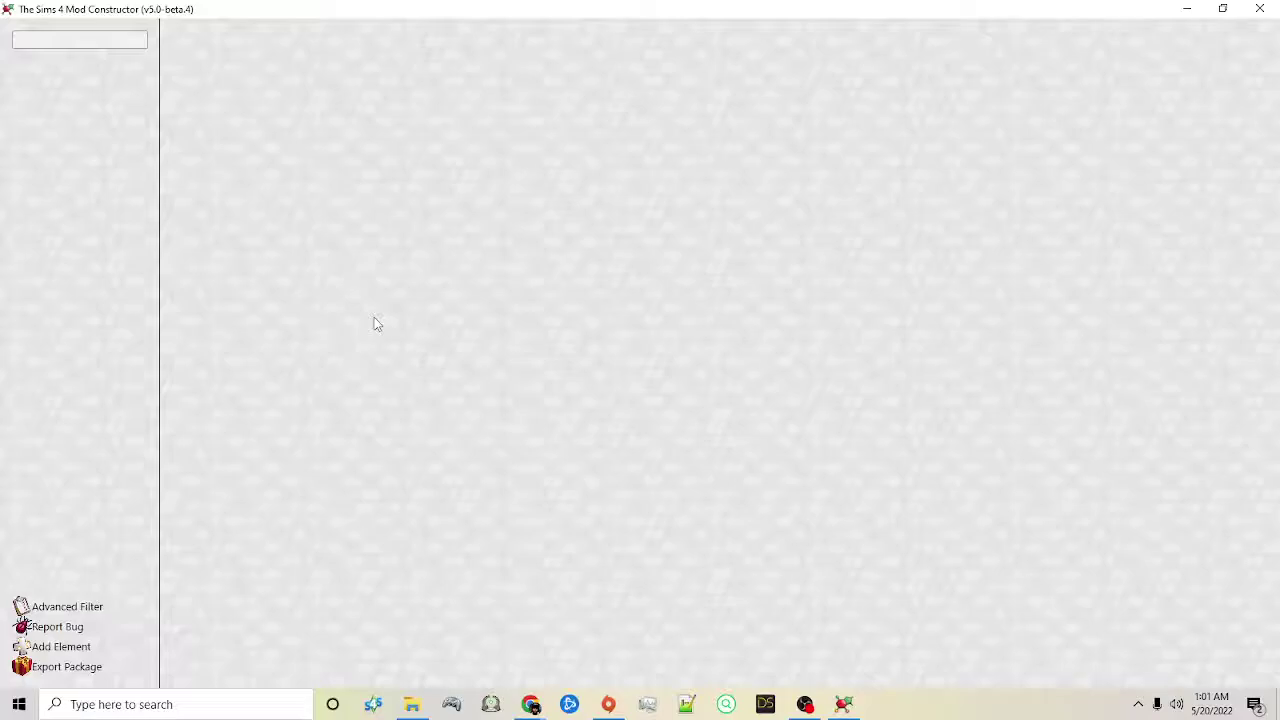
click(71, 650)
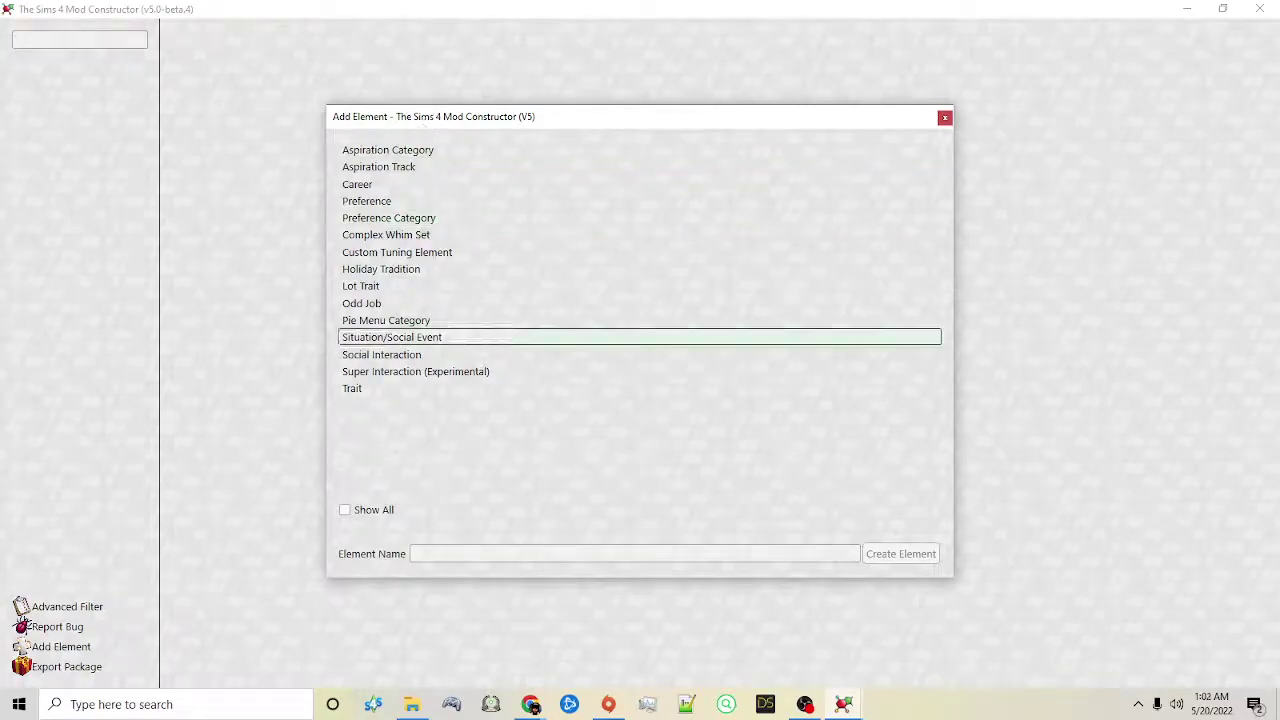
- Show all element types in an enlarged list and create a RelBit element
click(345, 510)
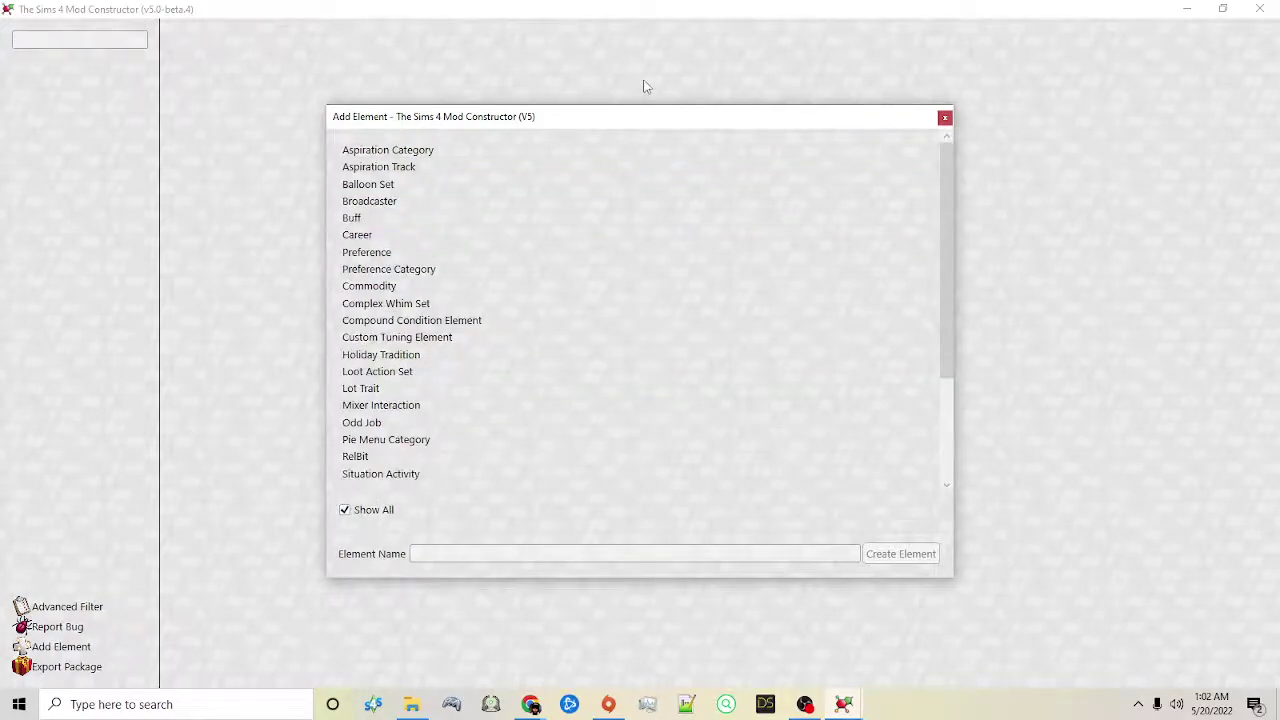
drag(656, 113, 654, 9)
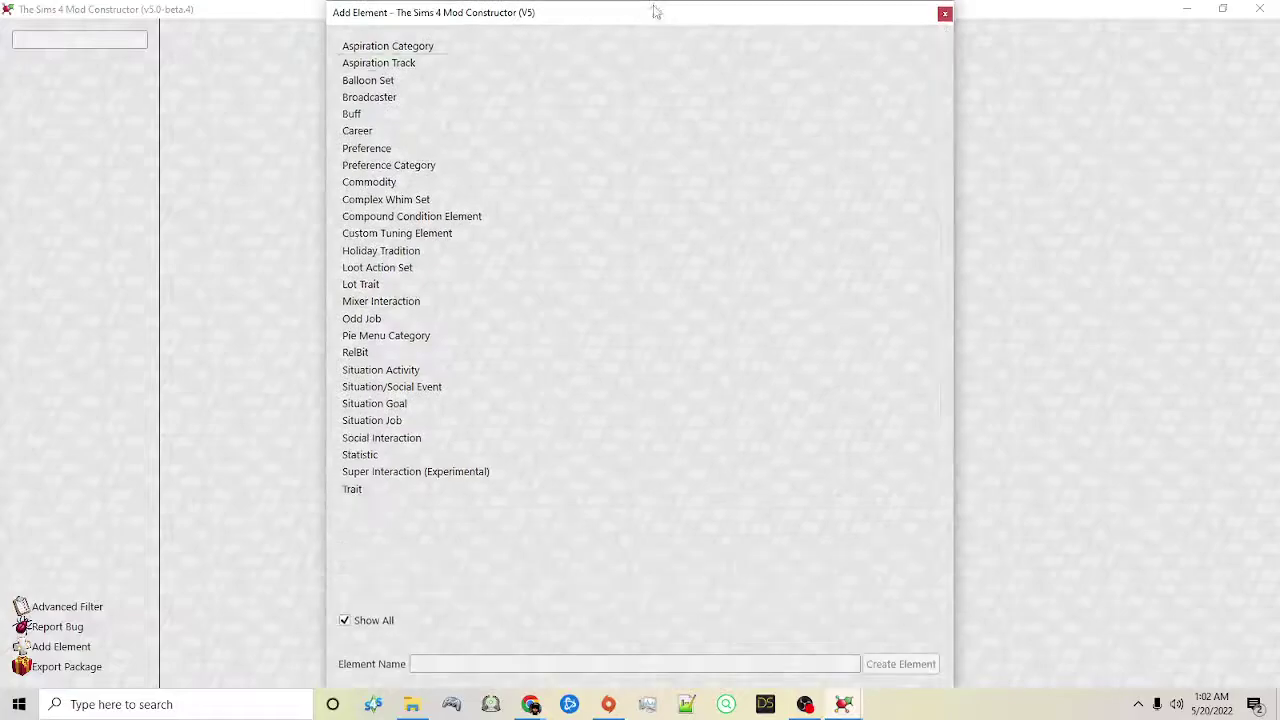
drag(325, 515, 55, 514)
drag(954, 550, 1217, 526)
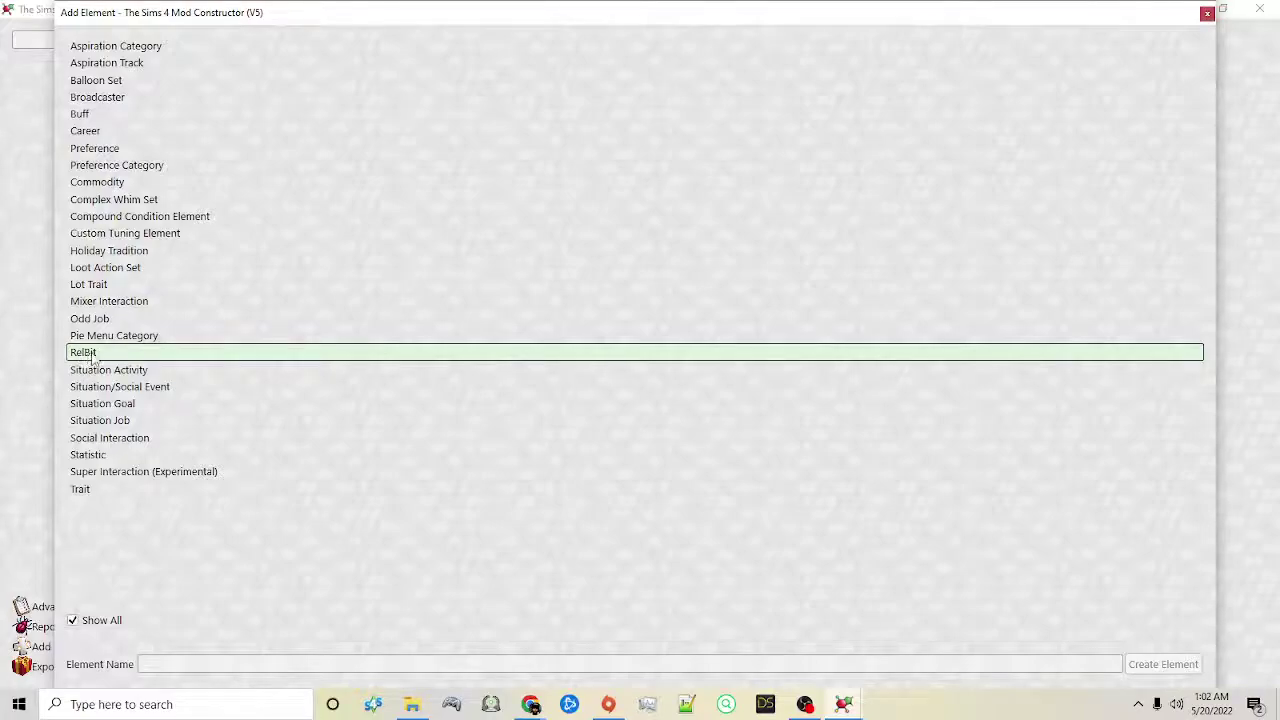
click(119, 357)
click(1160, 664)
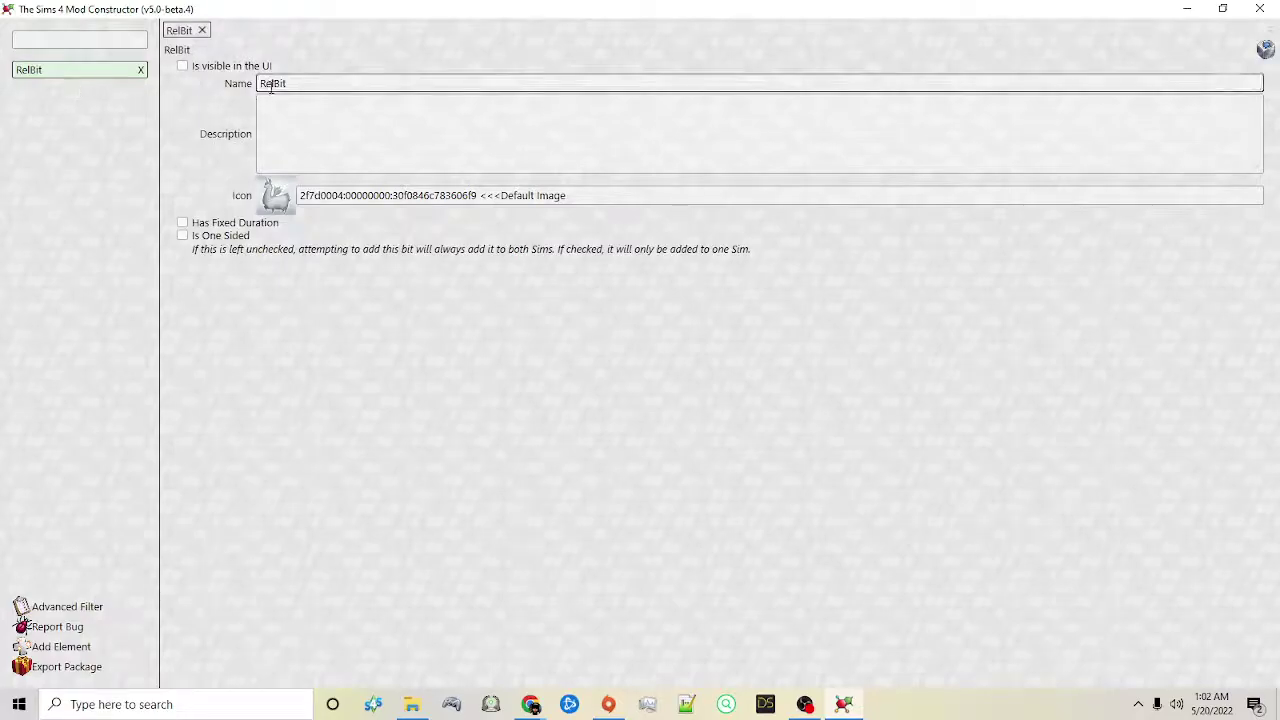
- Name the RelBit 'Mortal Enemies' with description 'We hate each other more than anything.'
drag(311, 87, 234, 91)
text(Mortal Enemies)
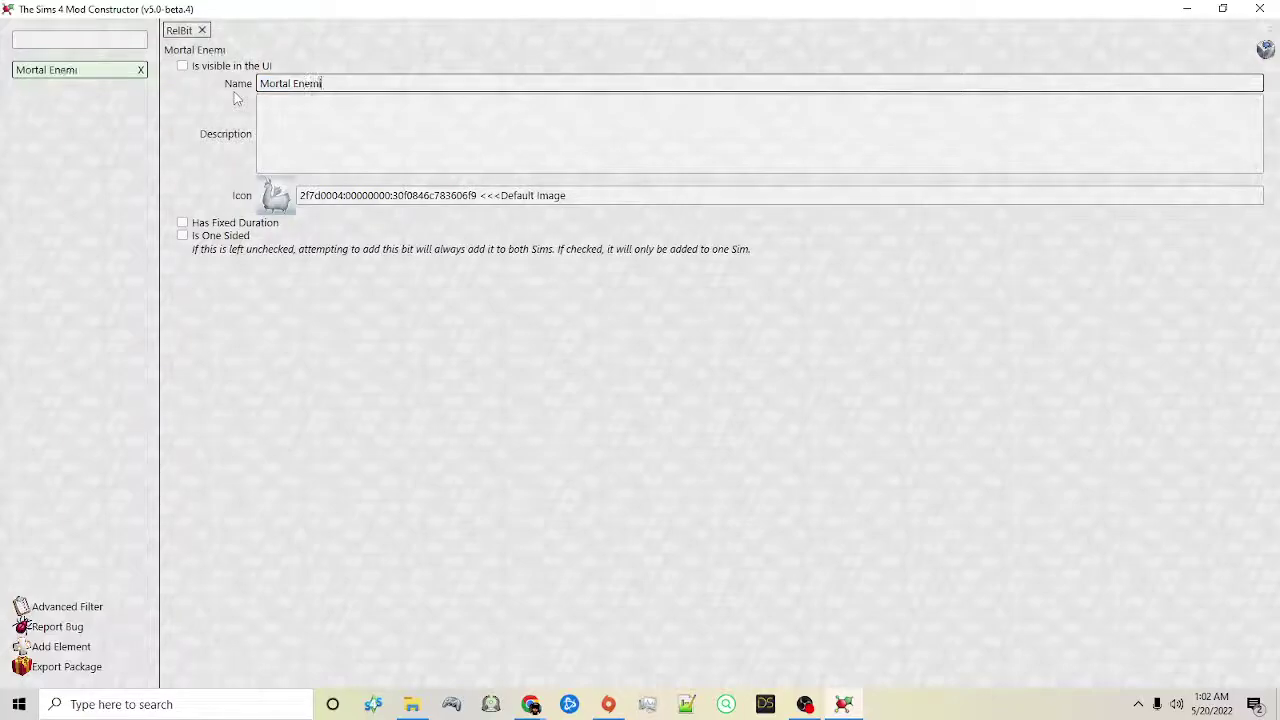
click(280, 103)
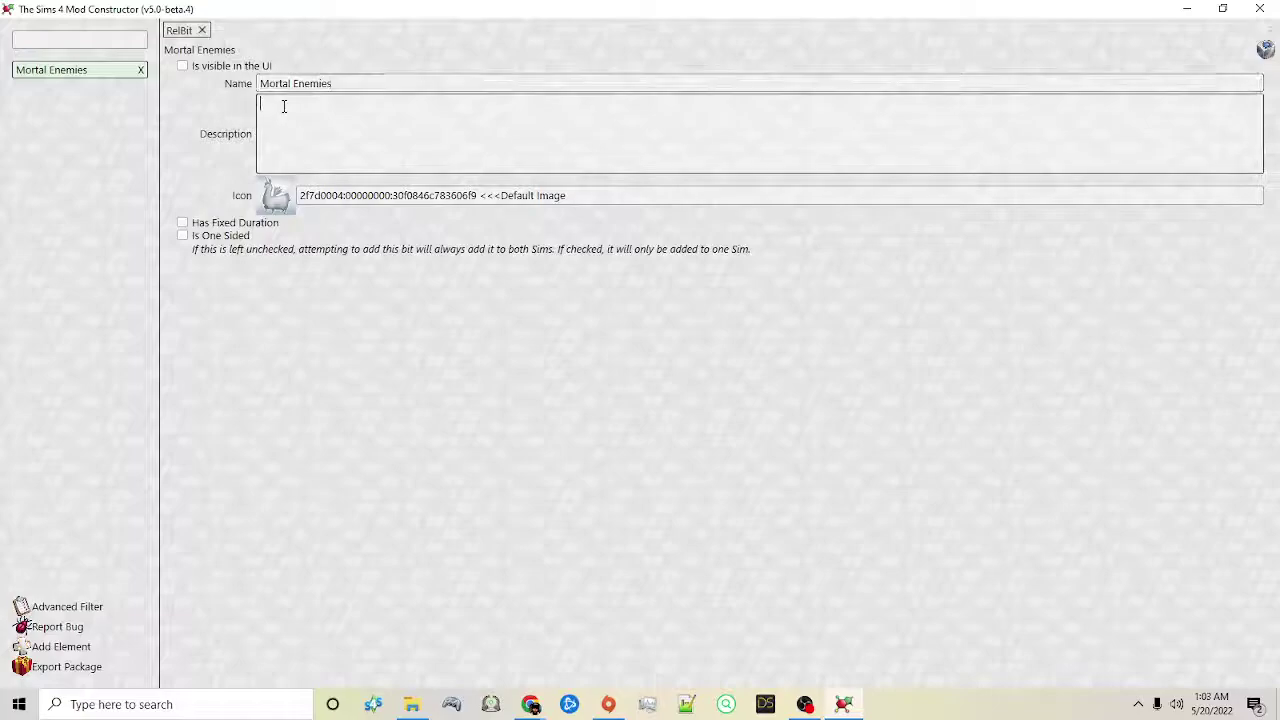
text(We hate each other mo)
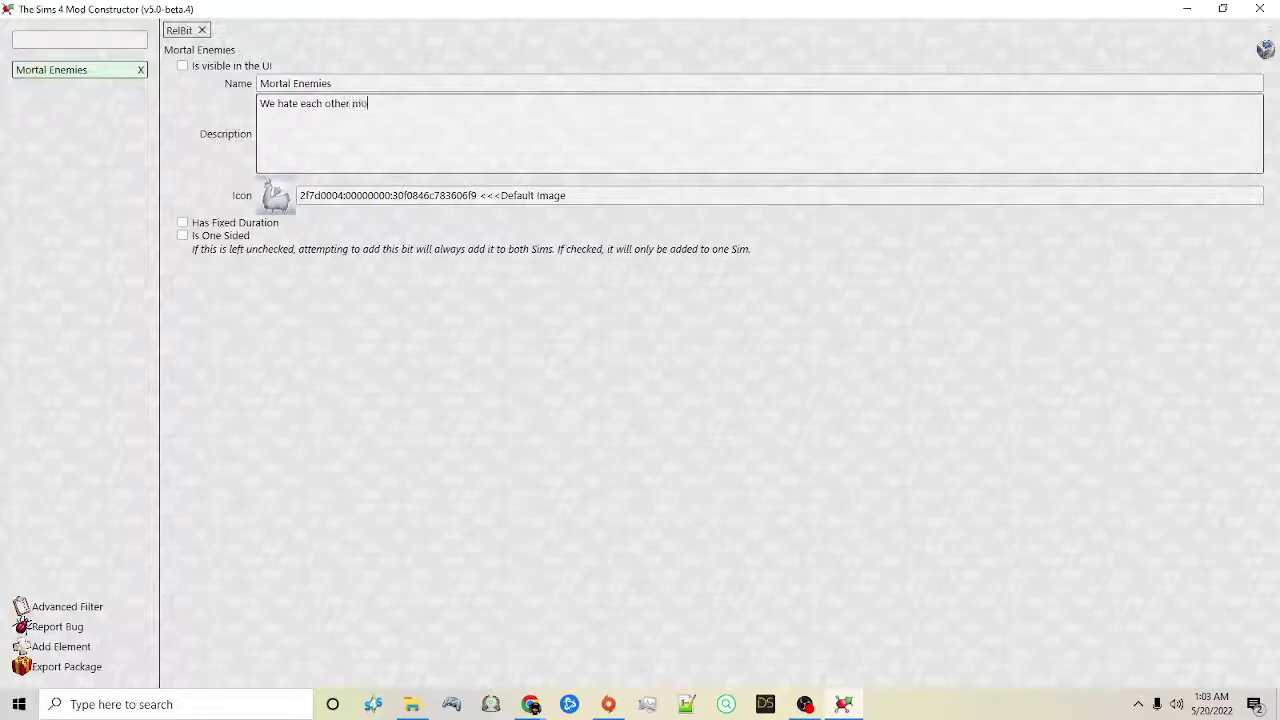
text(re than anything.)
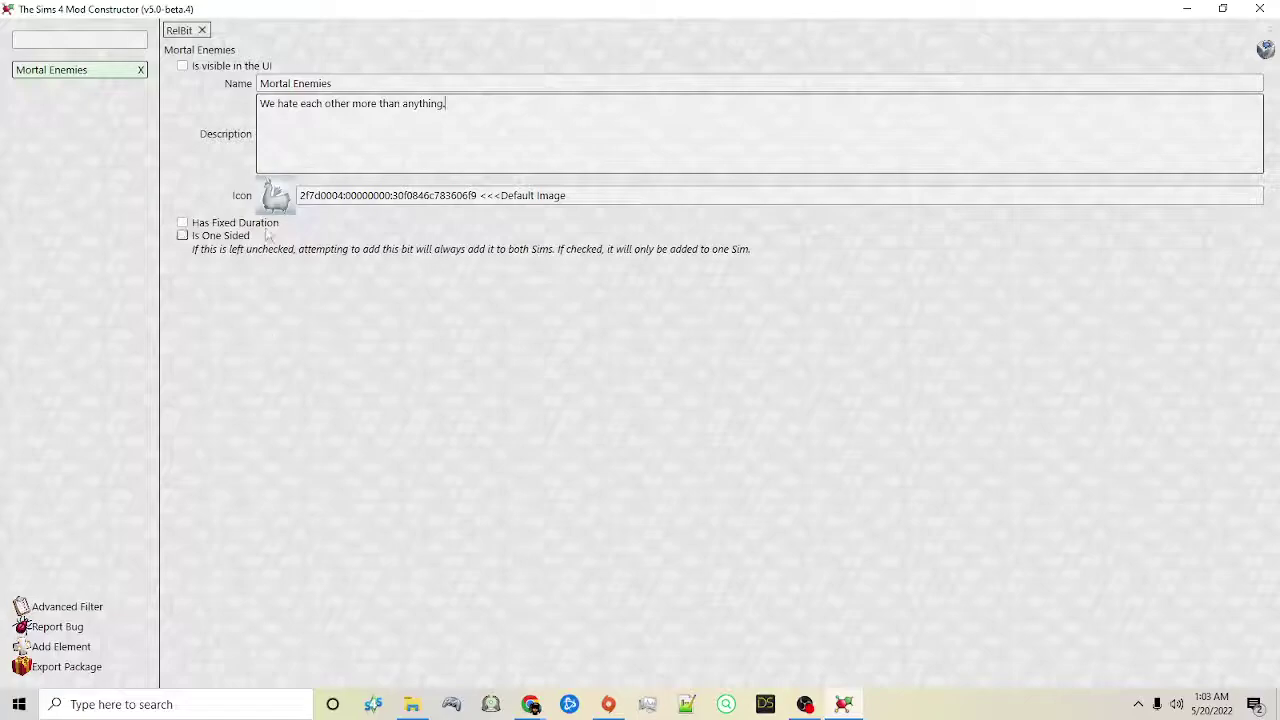
click(280, 197)
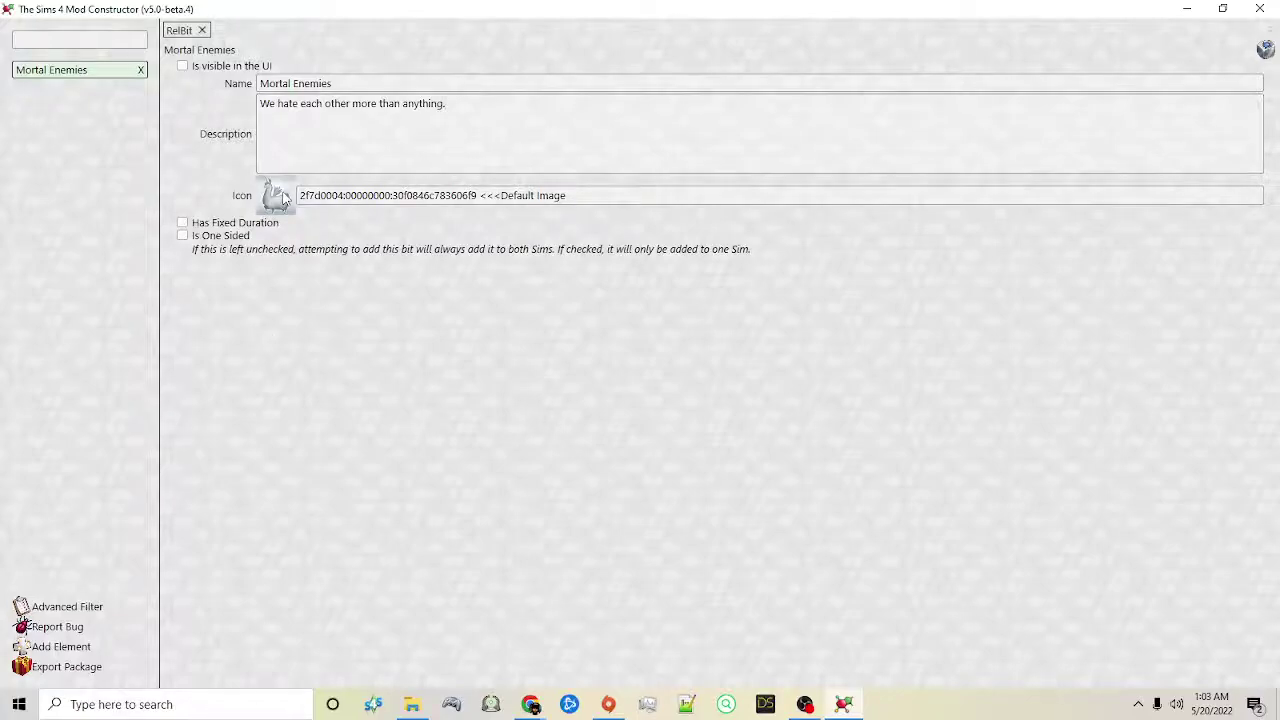
- Set the icon to the headline_CollectionSkull skull image from BG Headlines
click(388, 168)
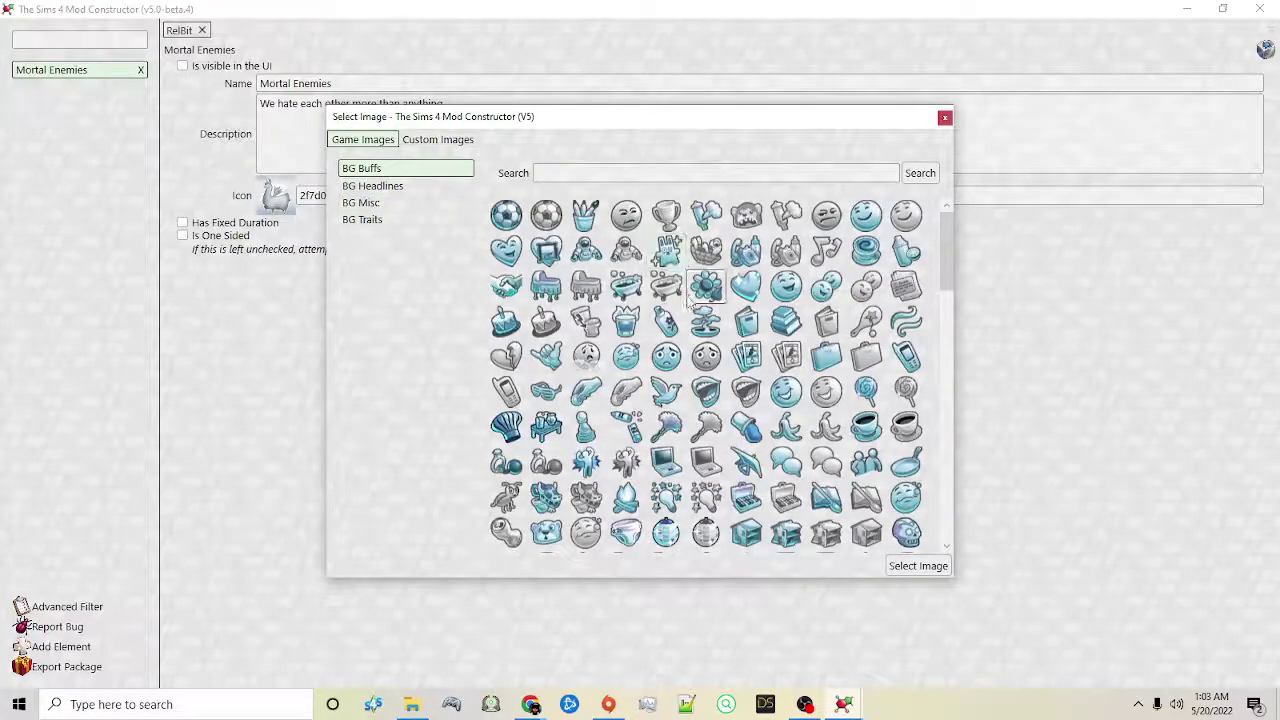
scroll(665, 330, down, 3)
scroll(660, 398, down, 3)
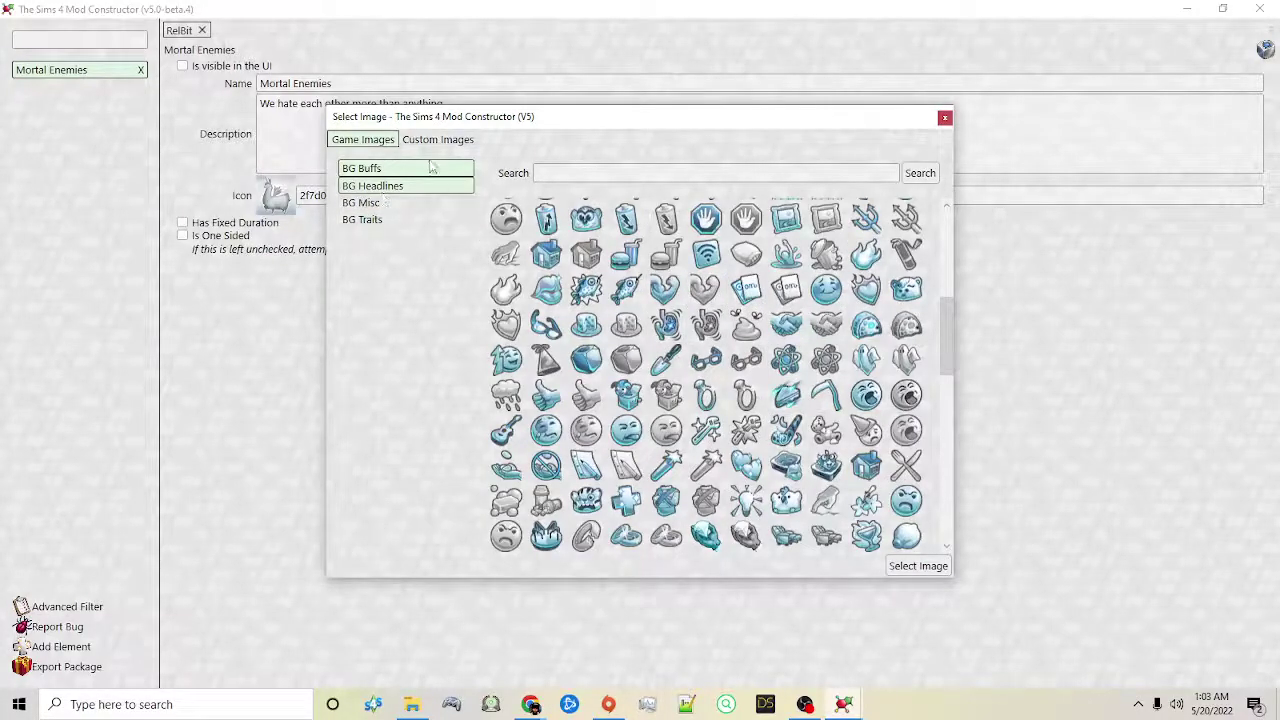
click(420, 194)
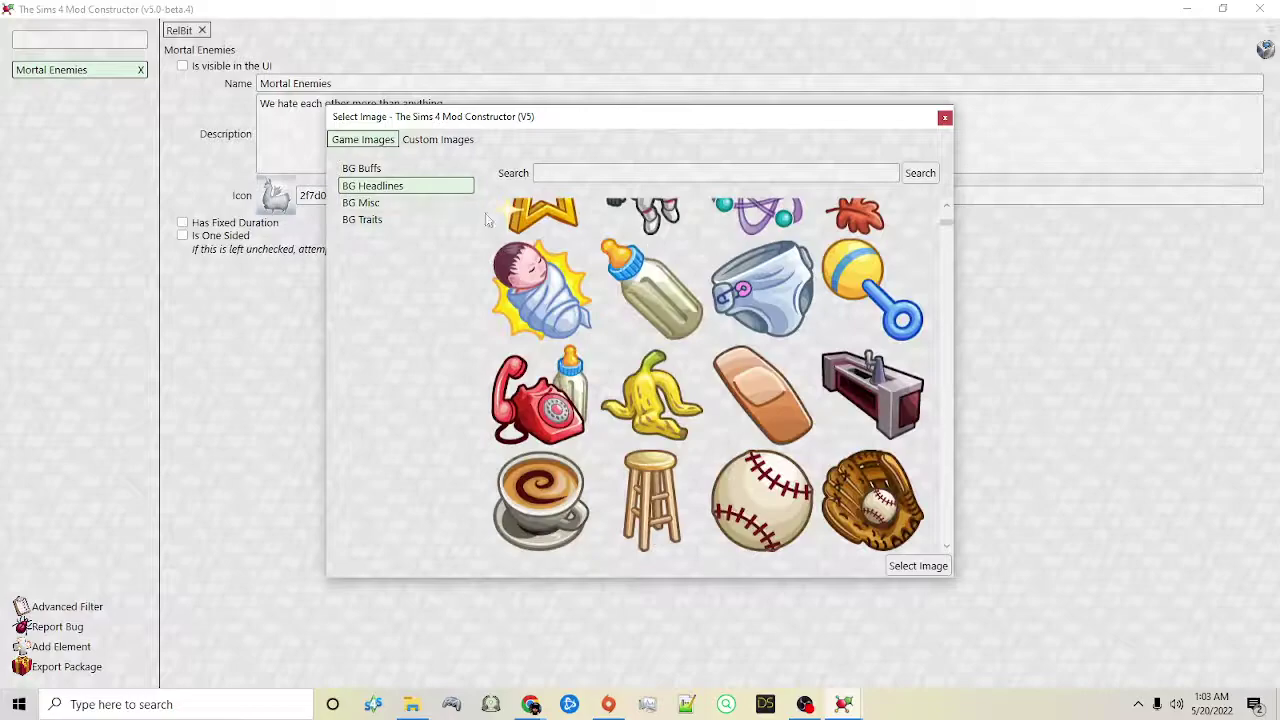
scroll(620, 290, down, 3)
scroll(737, 295, up, 1)
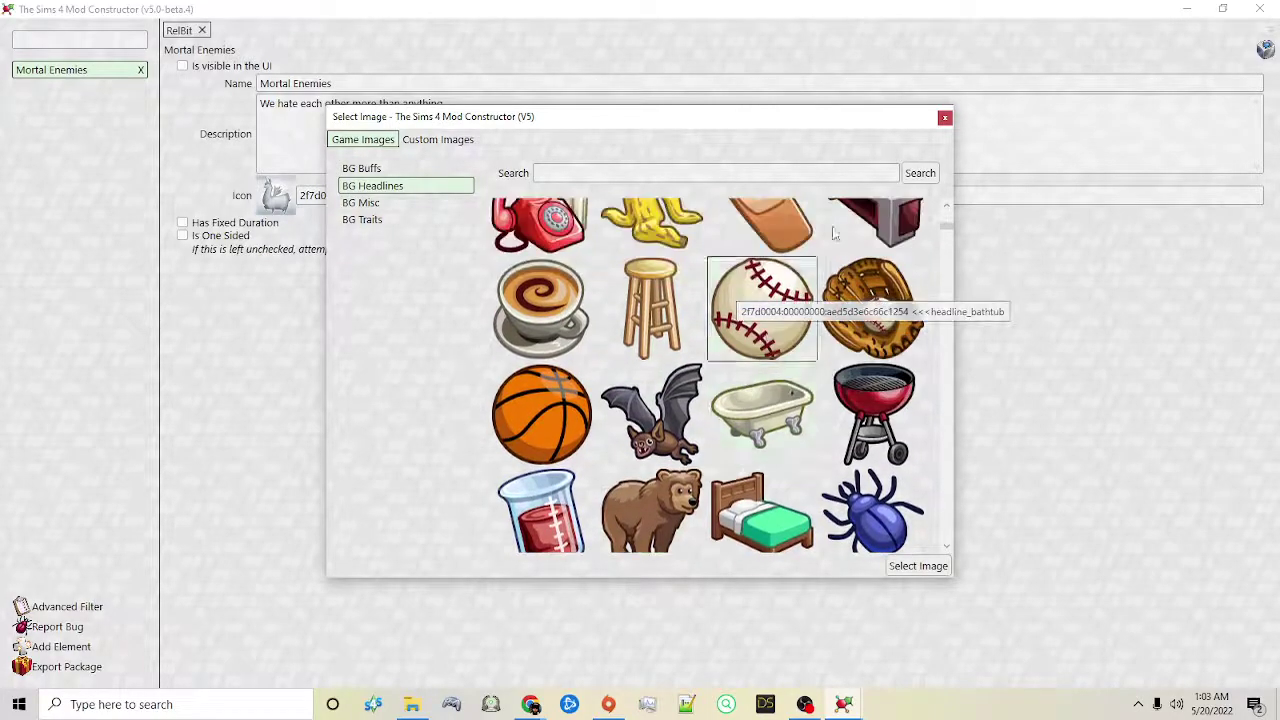
drag(943, 228, 946, 262)
click(796, 312)
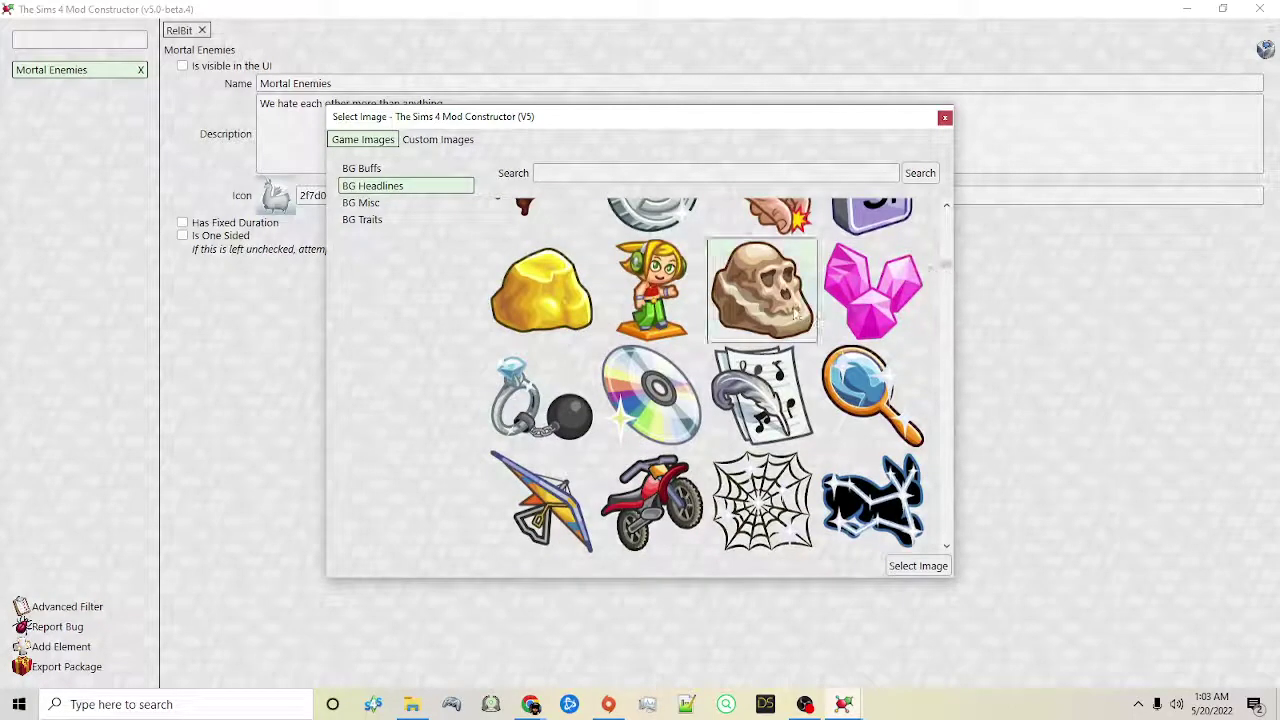
click(912, 566)
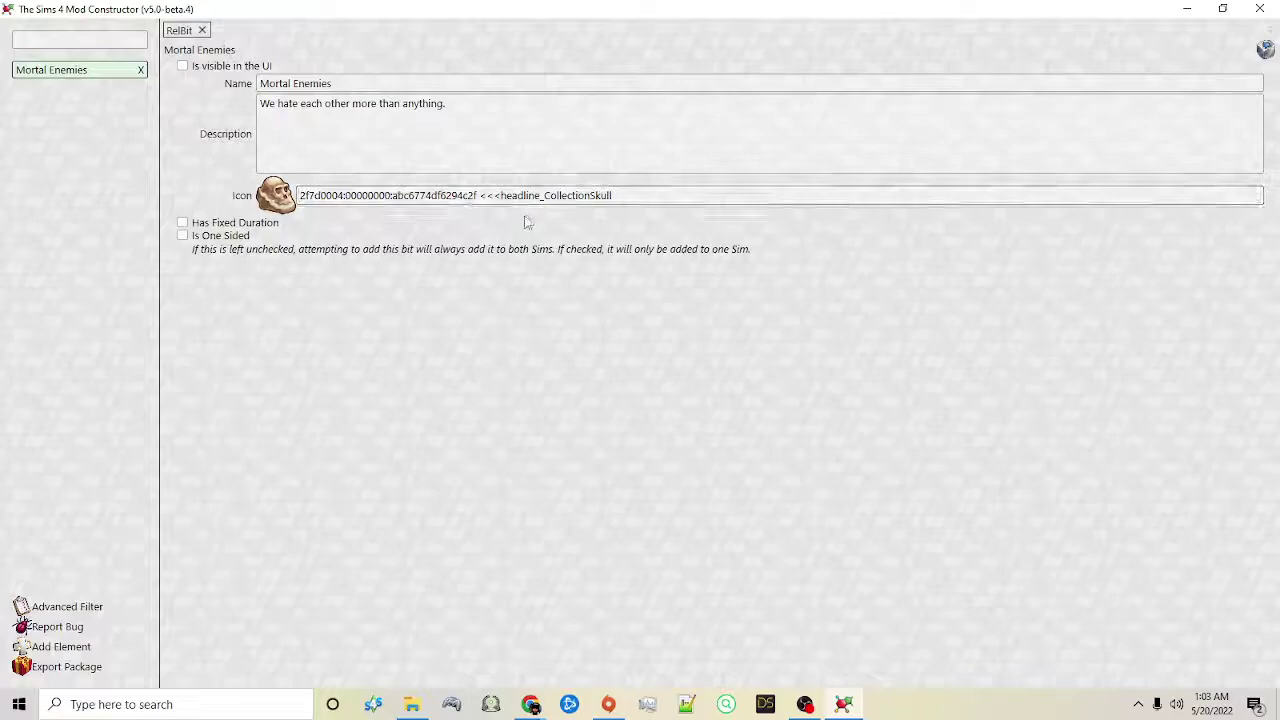
- Reopen the image picker, view the Custom Images options, and close it unchanged
click(285, 205)
click(464, 142)
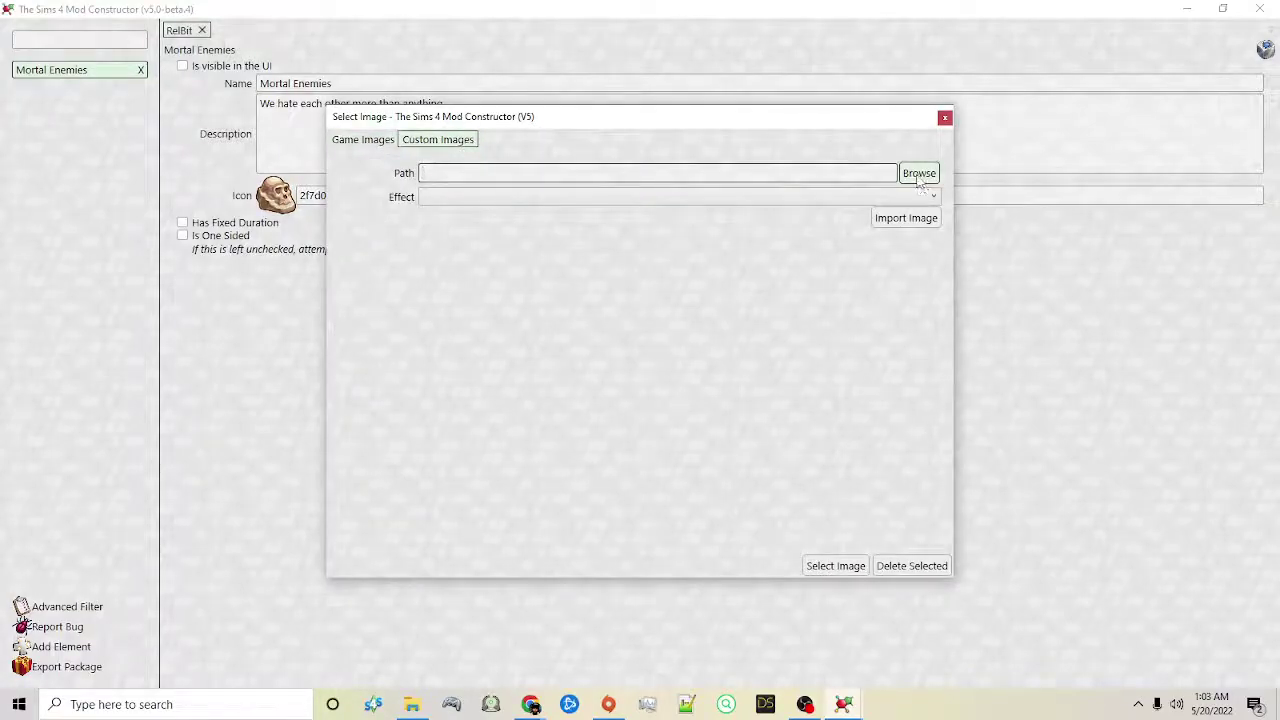
click(944, 117)
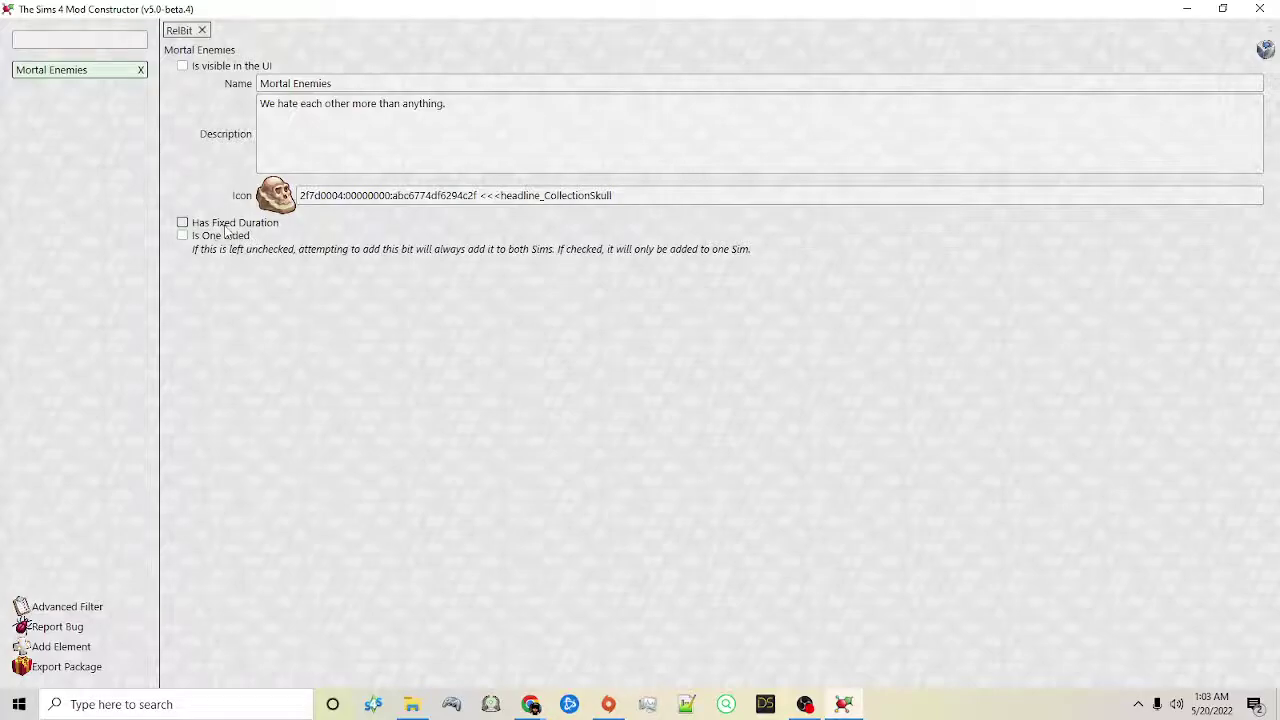
- Try a fixed 60 duration and one-sided option, turn both off, and close the editor
click(183, 223)
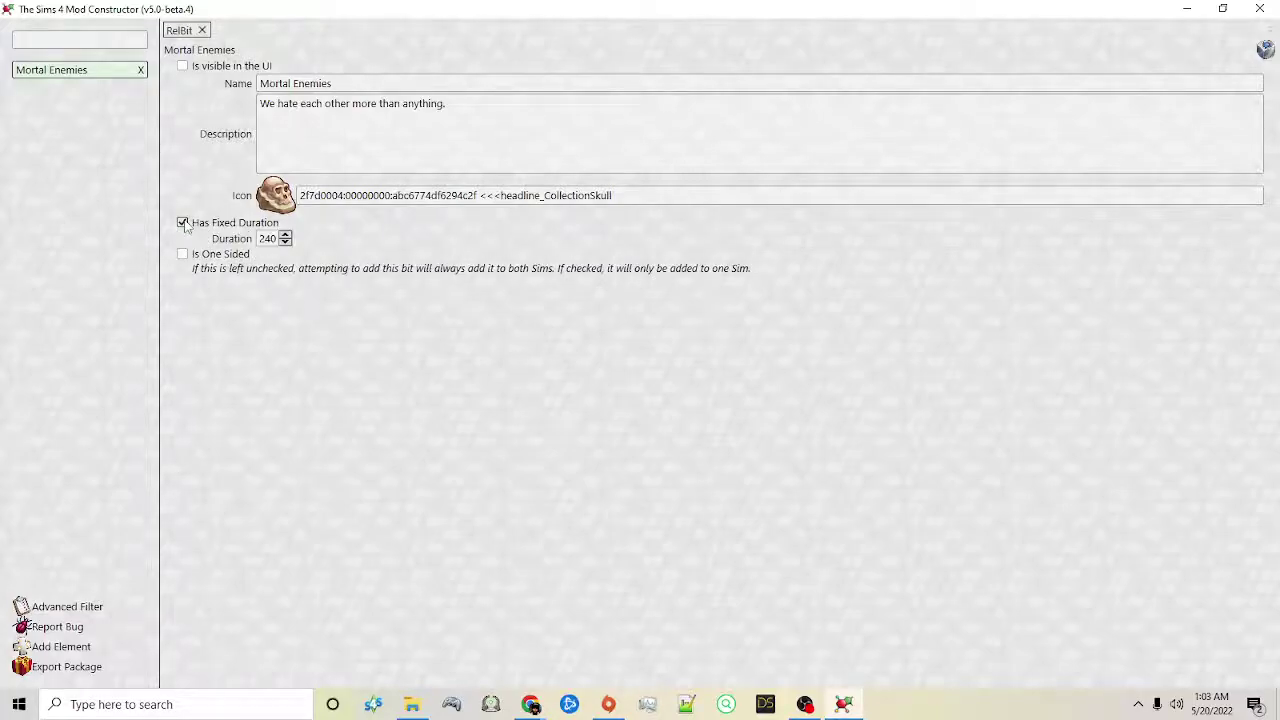
double_click(266, 240)
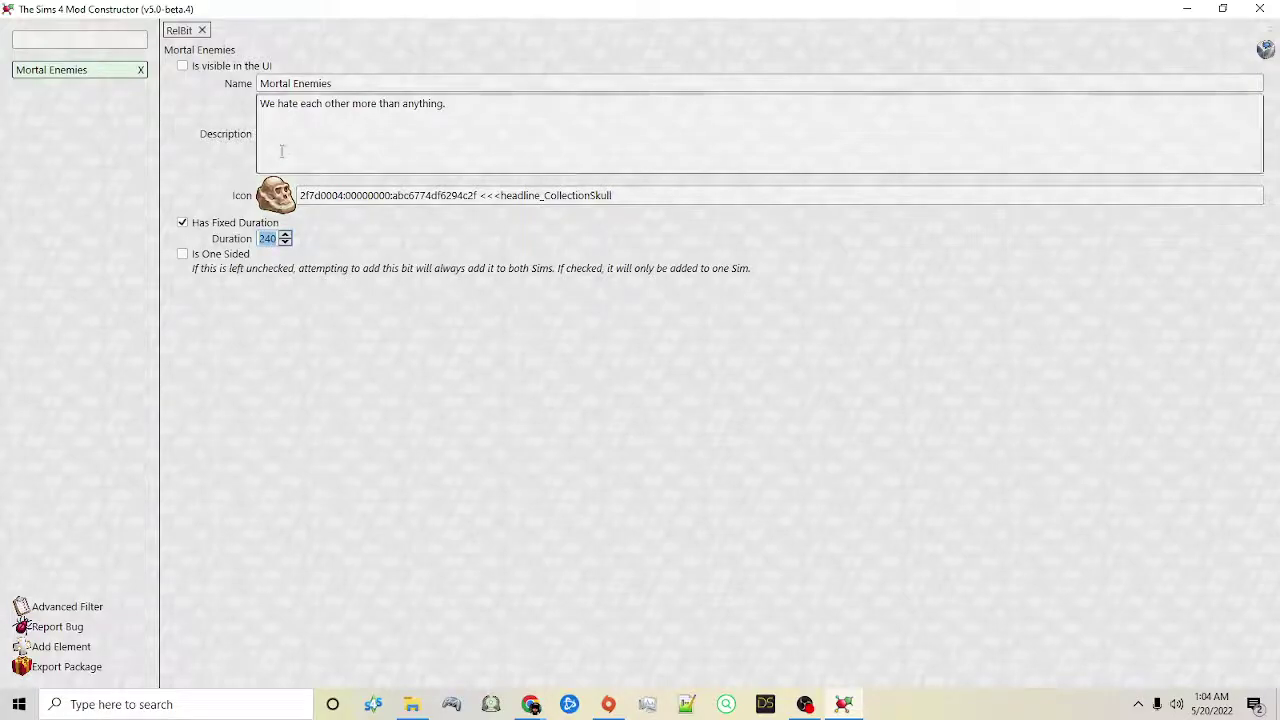
text(6)
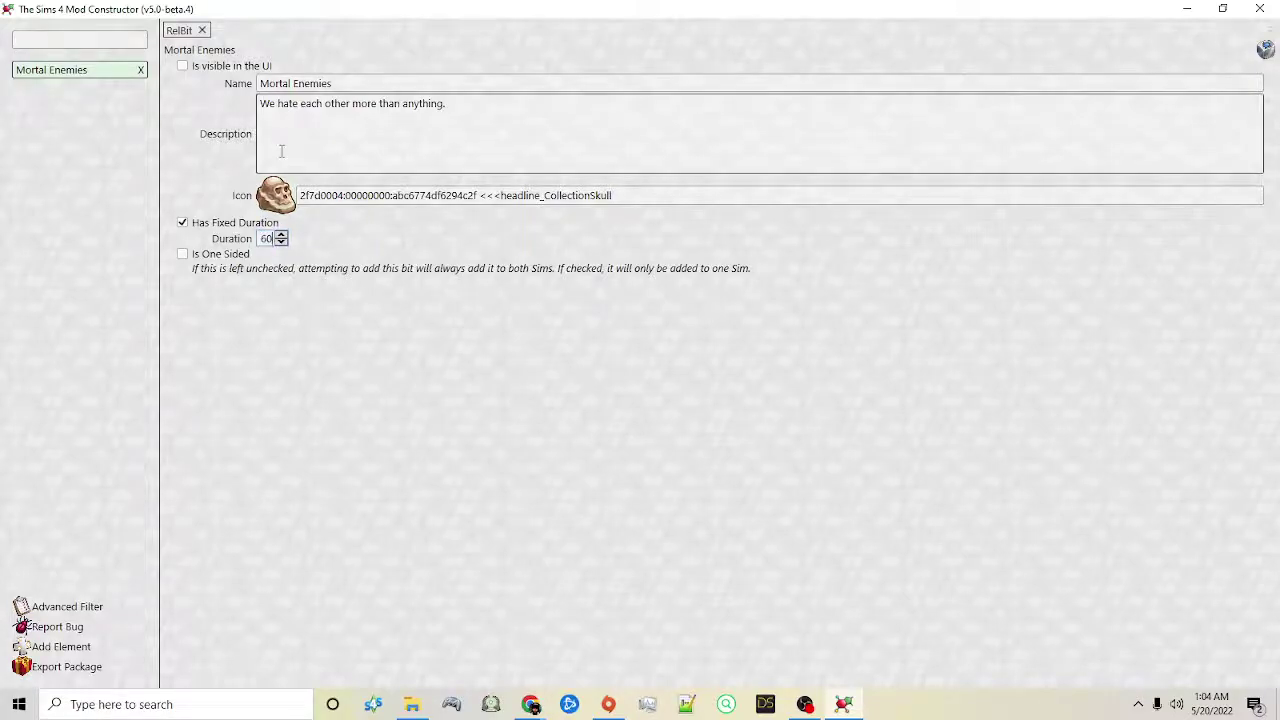
text(0)
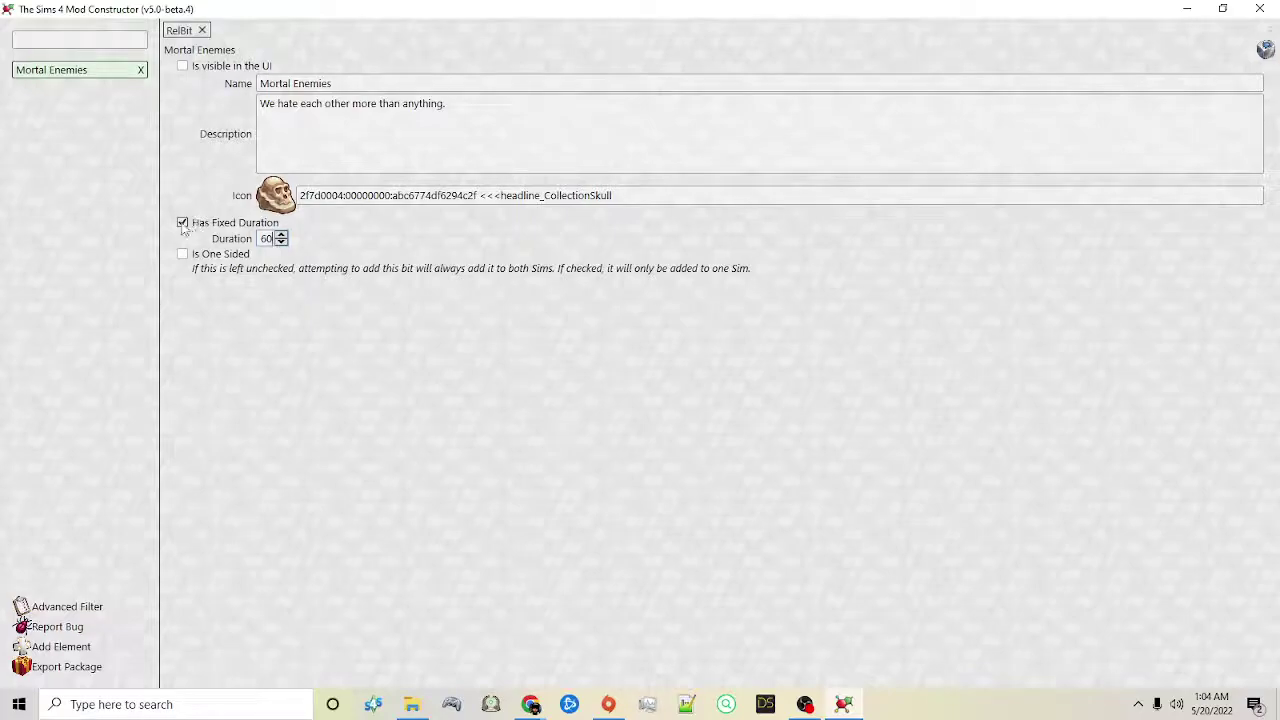
click(183, 223)
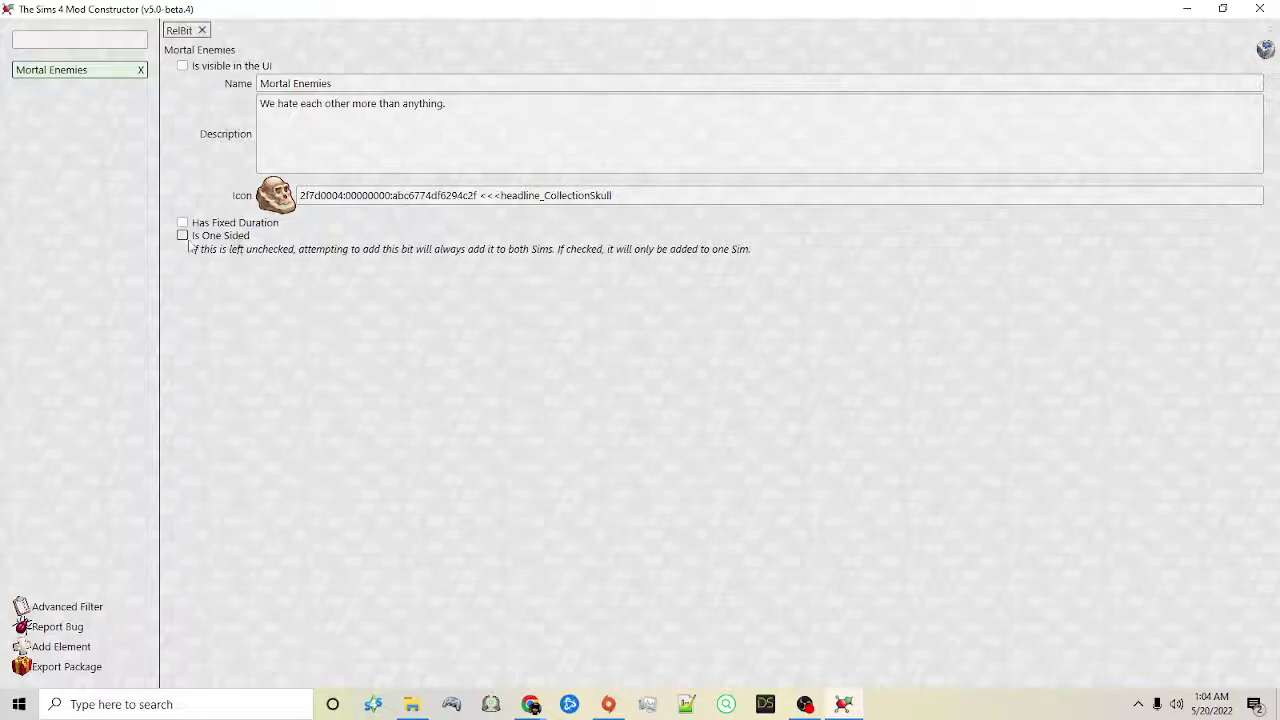
click(182, 236)
click(182, 236)
click(202, 30)
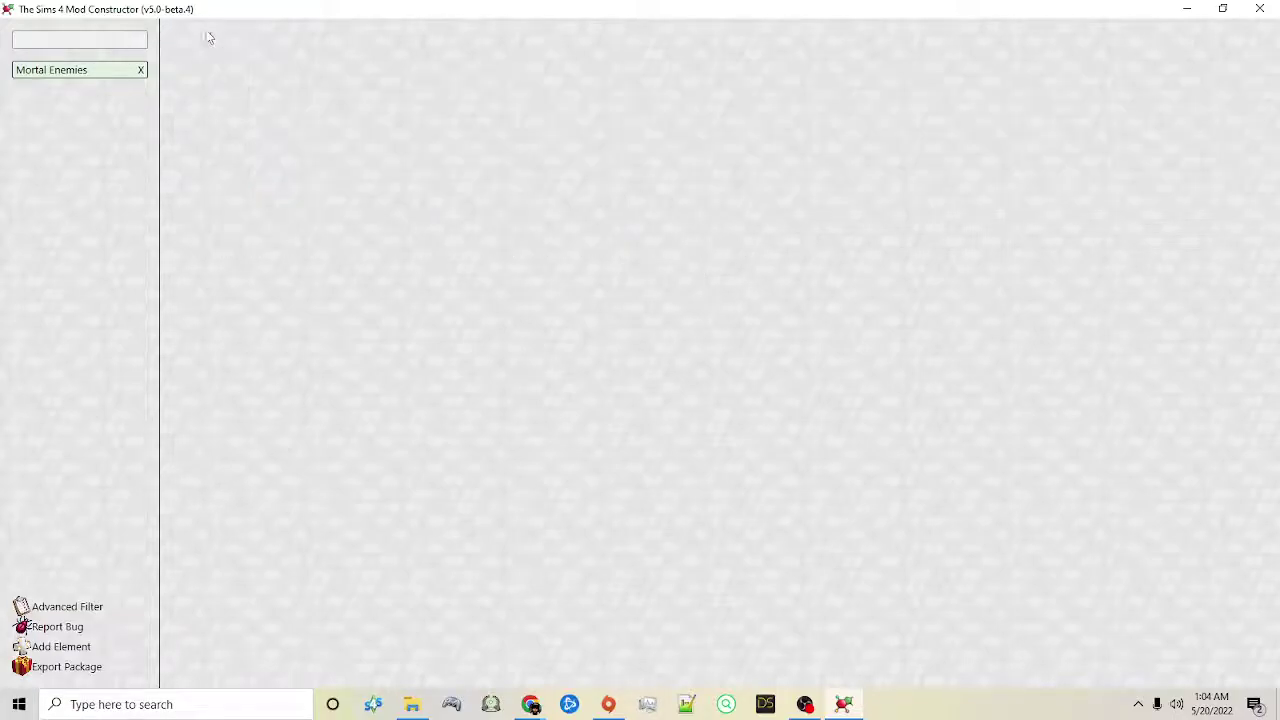
- Remove the Mortal Enemies element and add a new Holiday Tradition element in its place
click(141, 72)
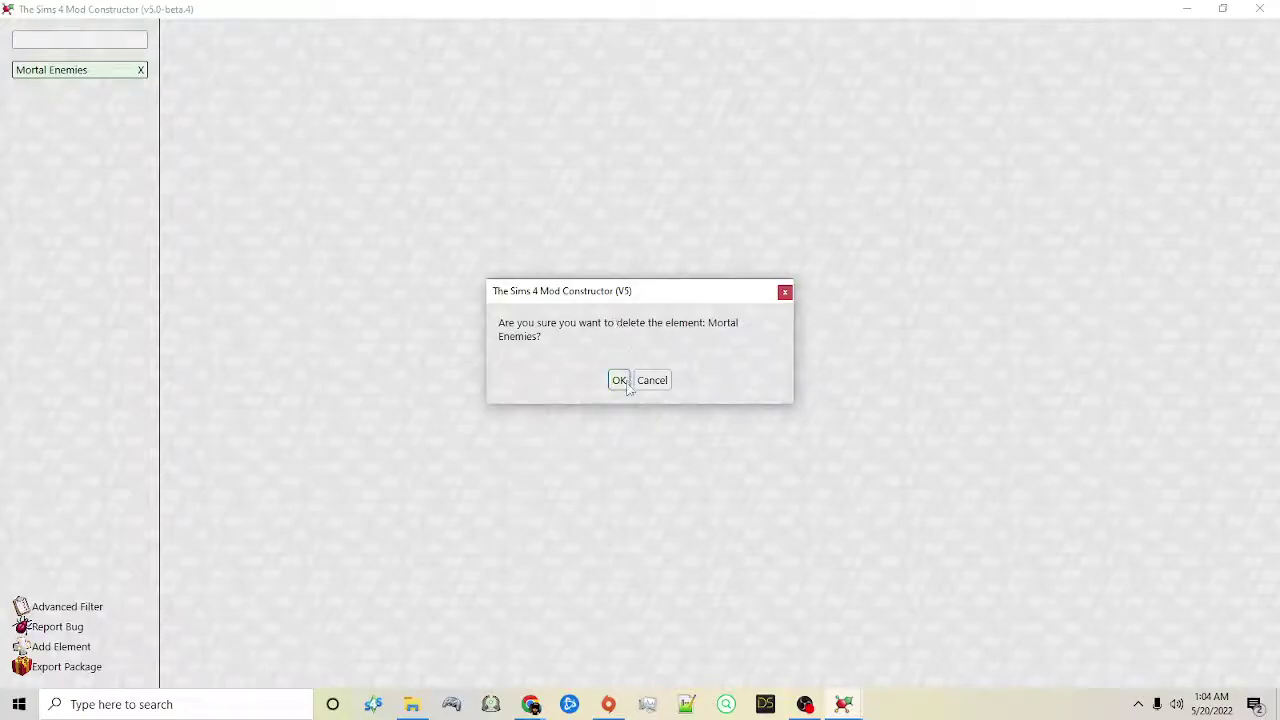
click(626, 382)
click(48, 650)
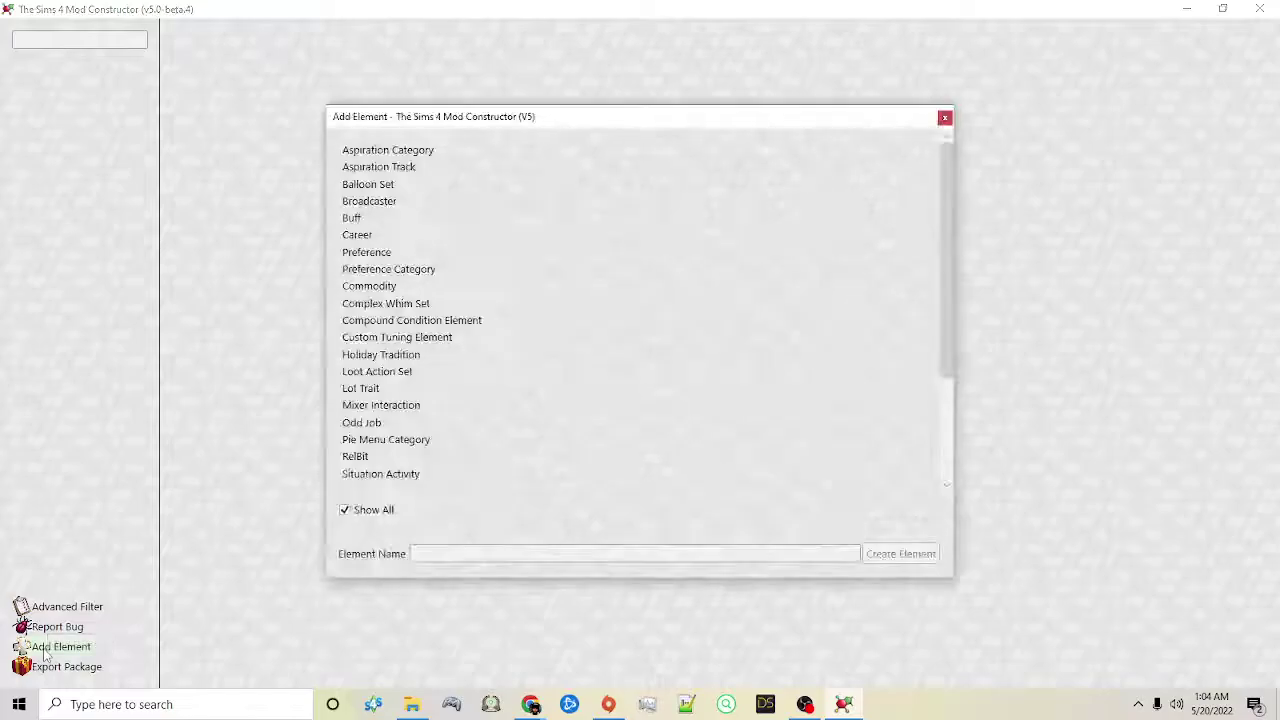
scroll(634, 406, down, 2)
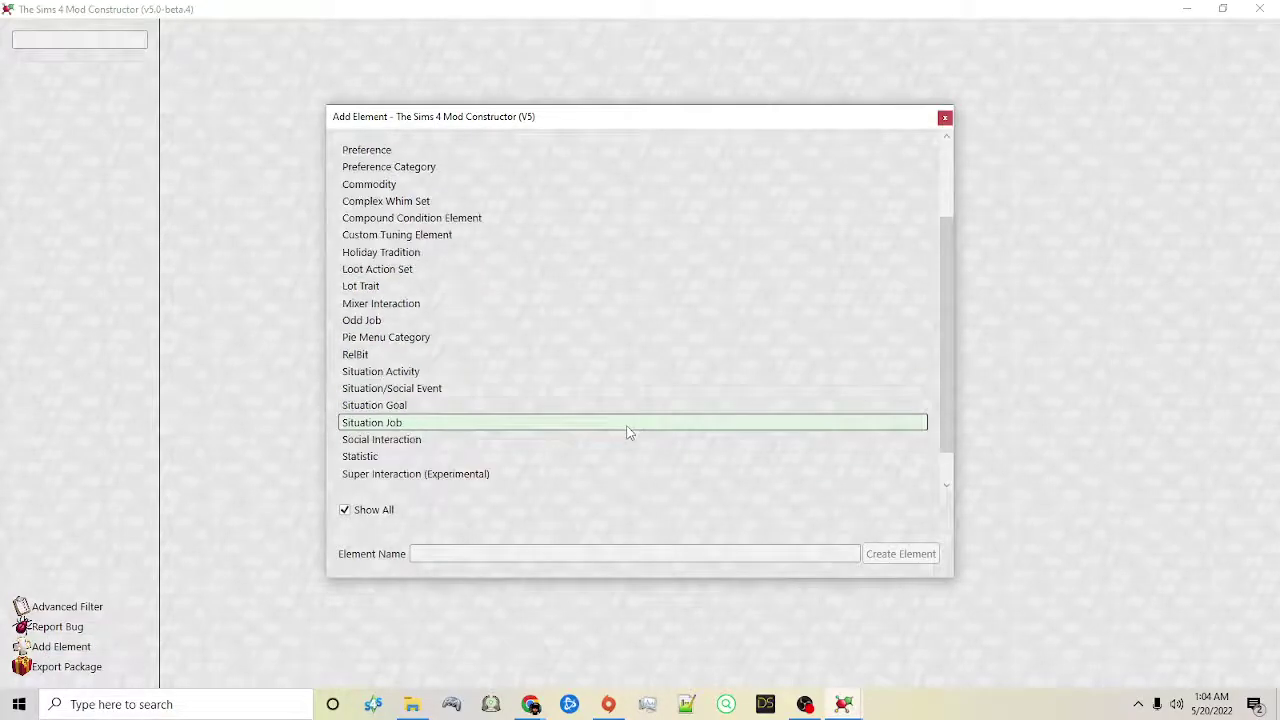
click(436, 322)
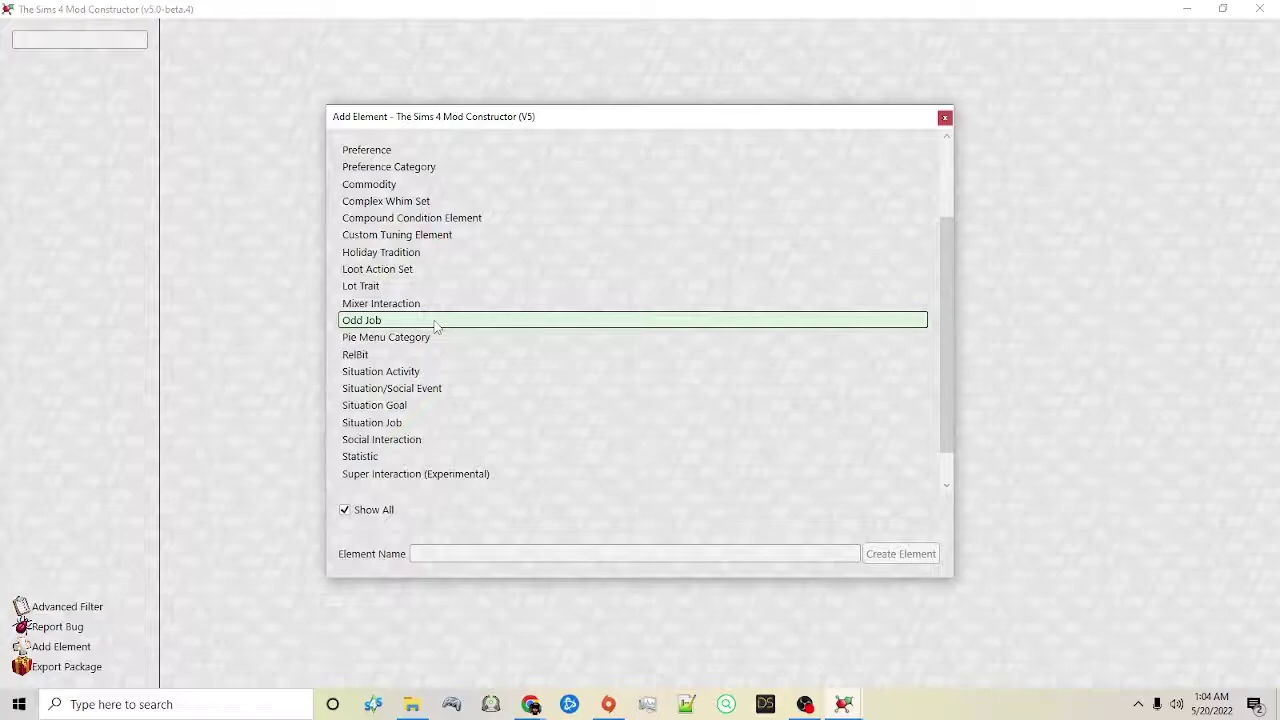
click(392, 254)
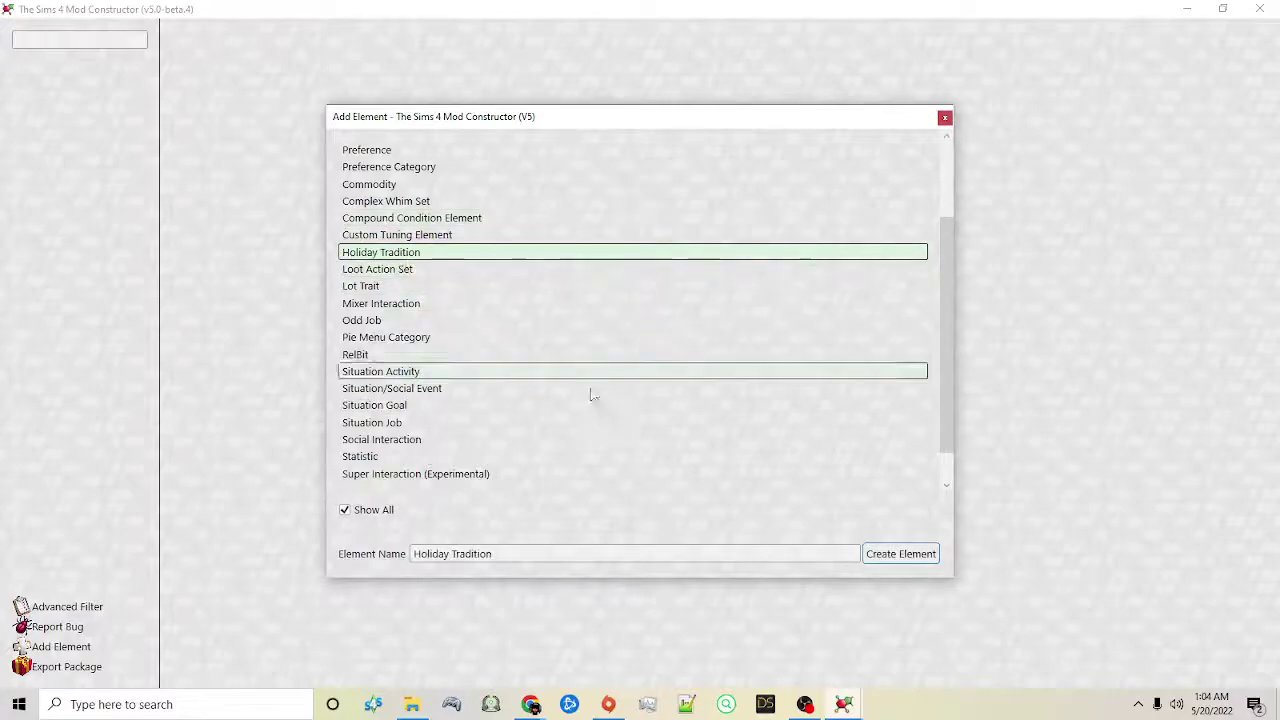
click(900, 560)
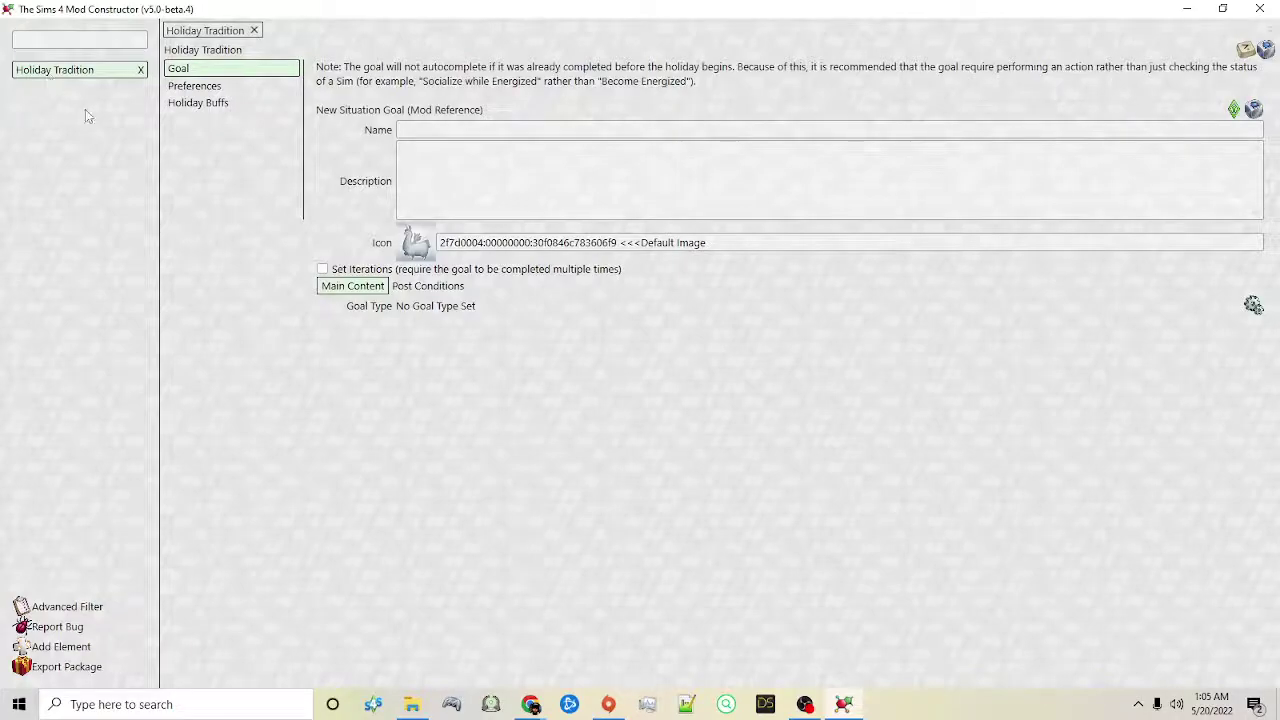
- Name the goal 'Jog' and give it the headline_angry_v3 flame icon from BG Headlines
click(447, 130)
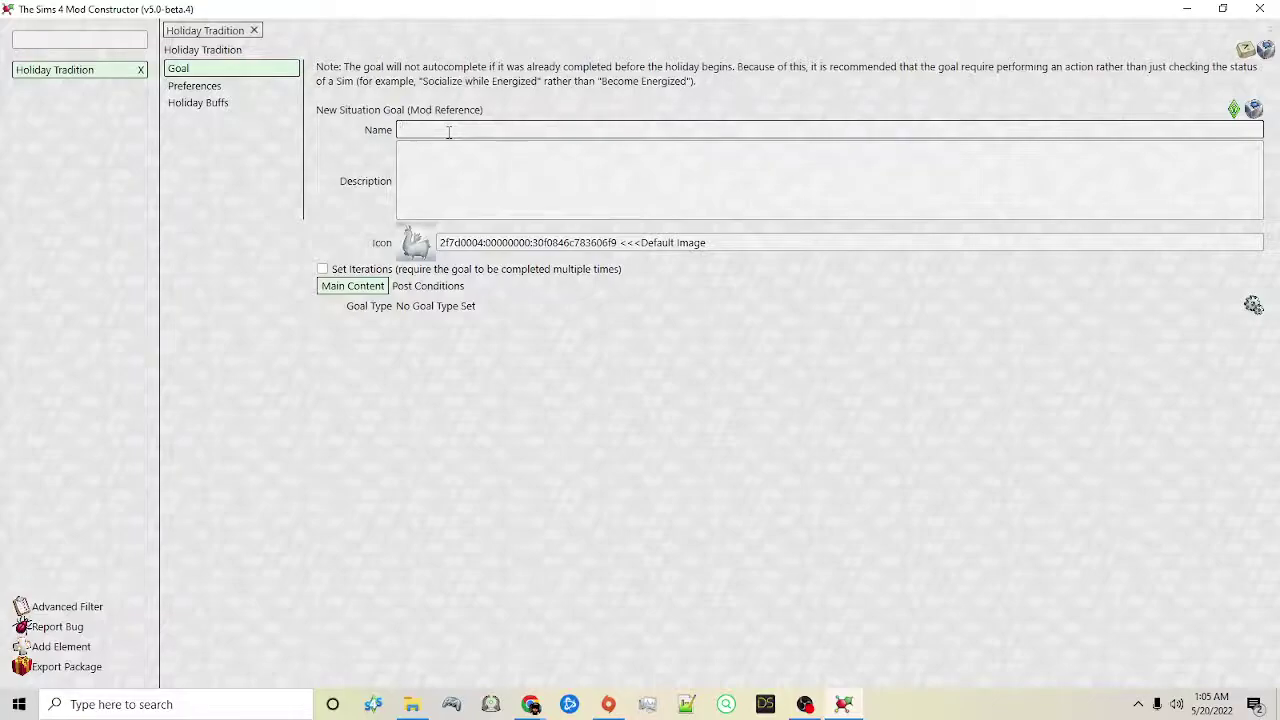
text(Jo)
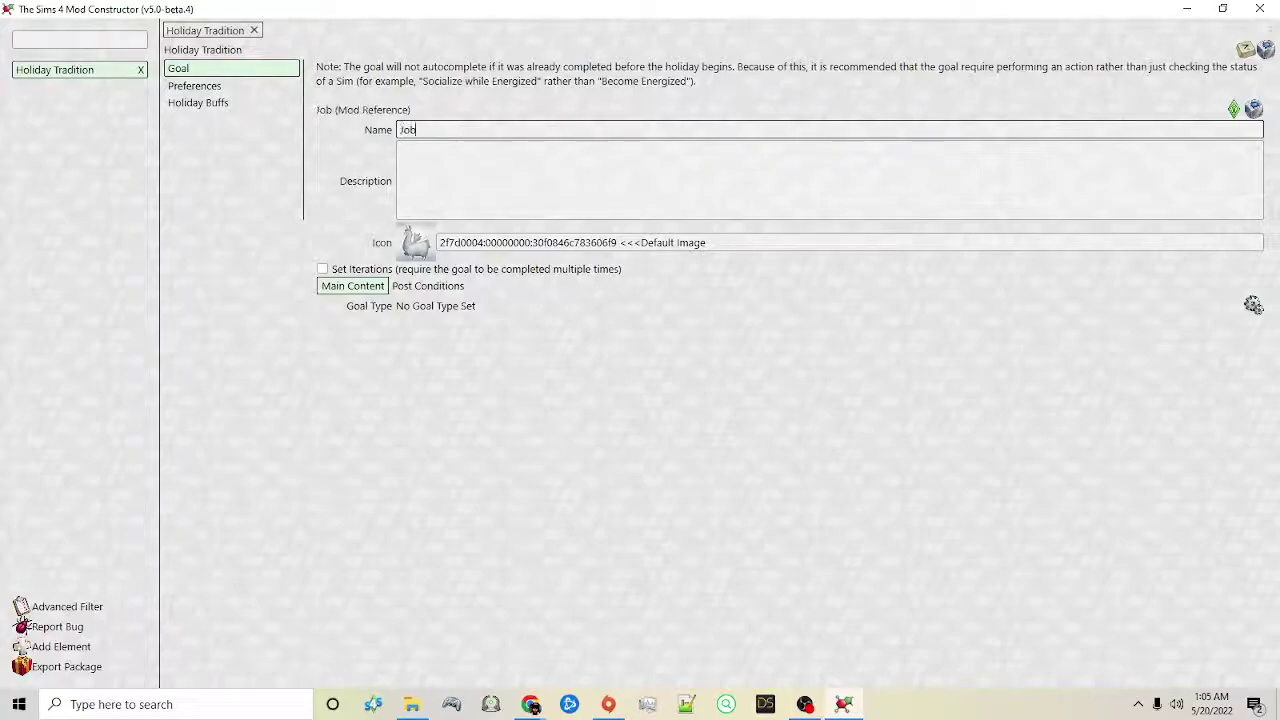
text(g)
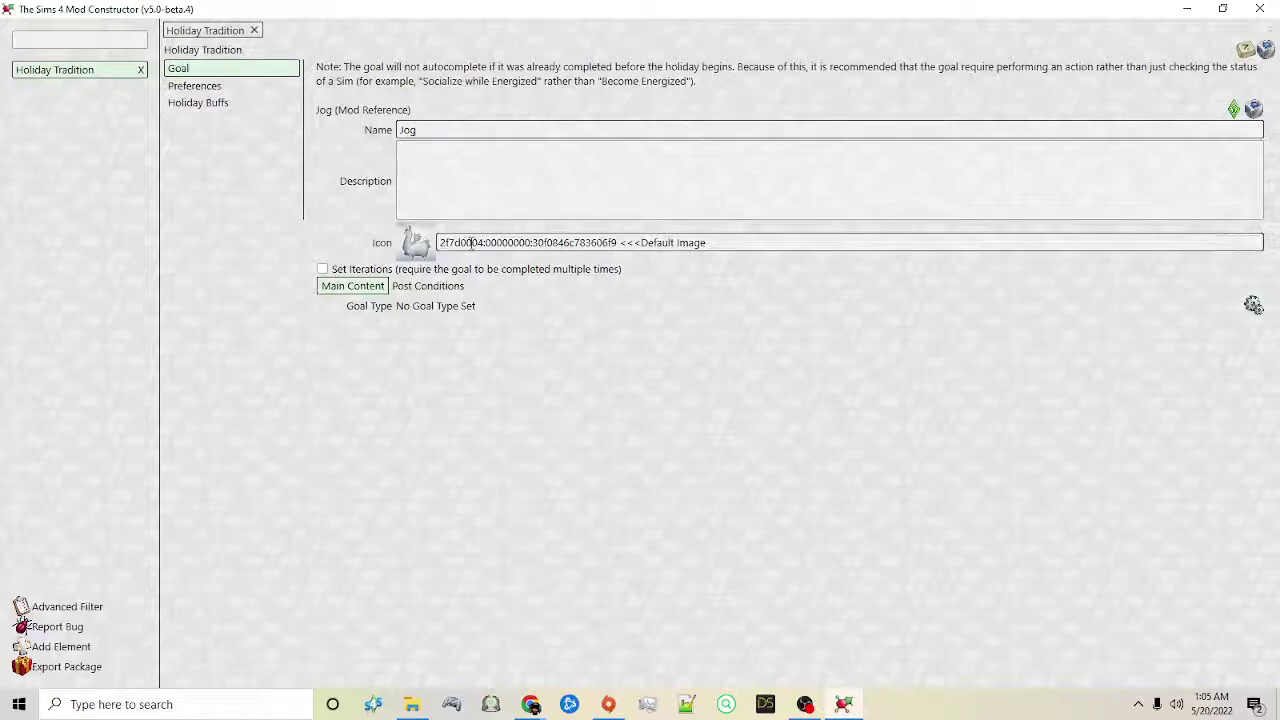
click(443, 242)
click(385, 186)
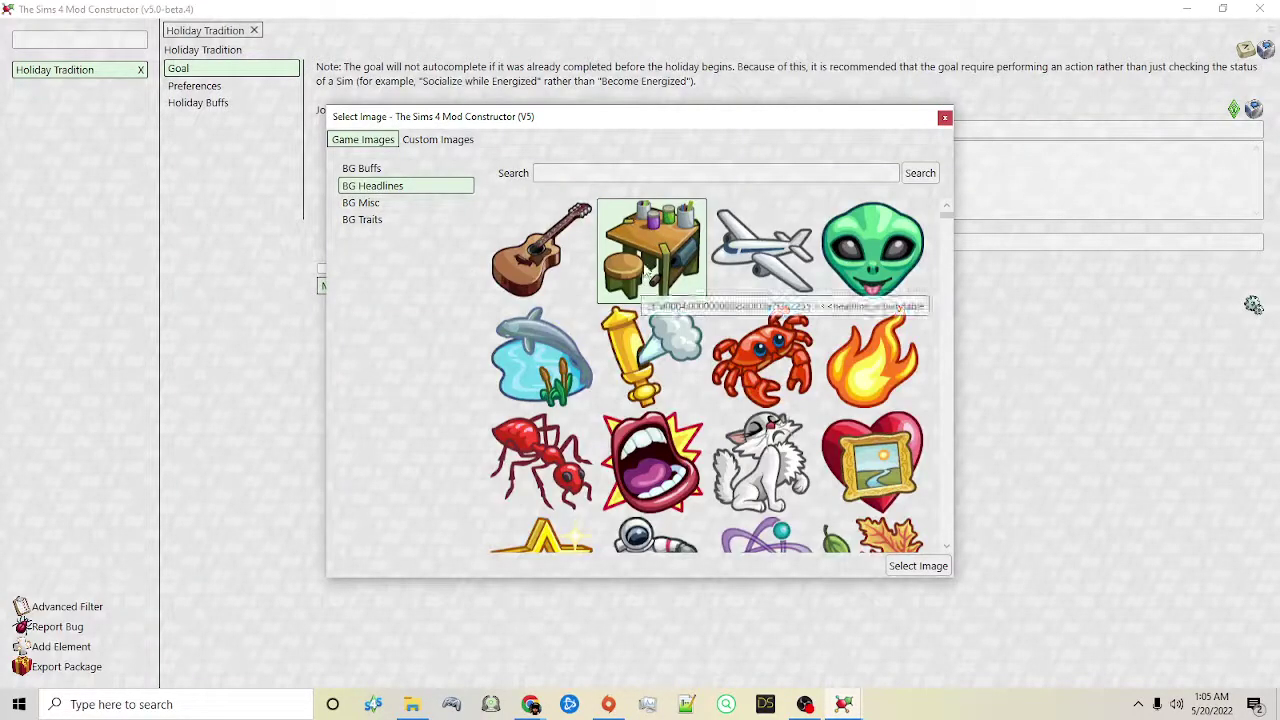
click(866, 390)
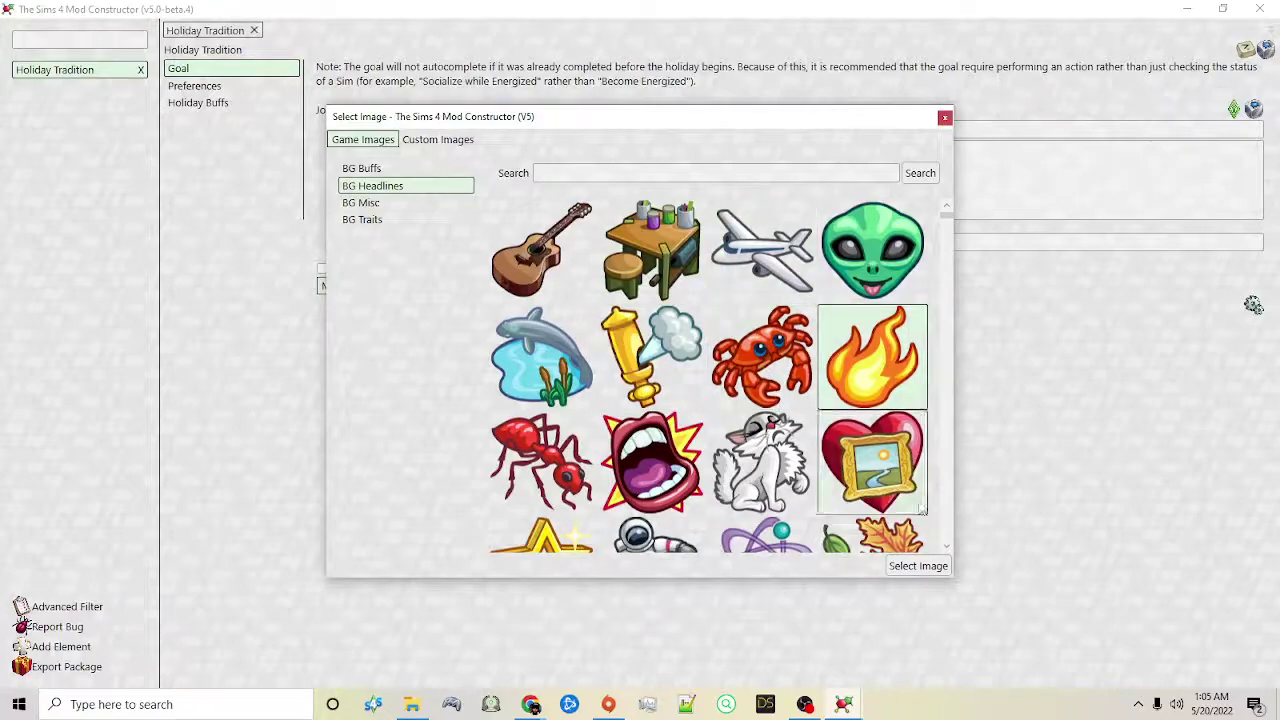
click(918, 565)
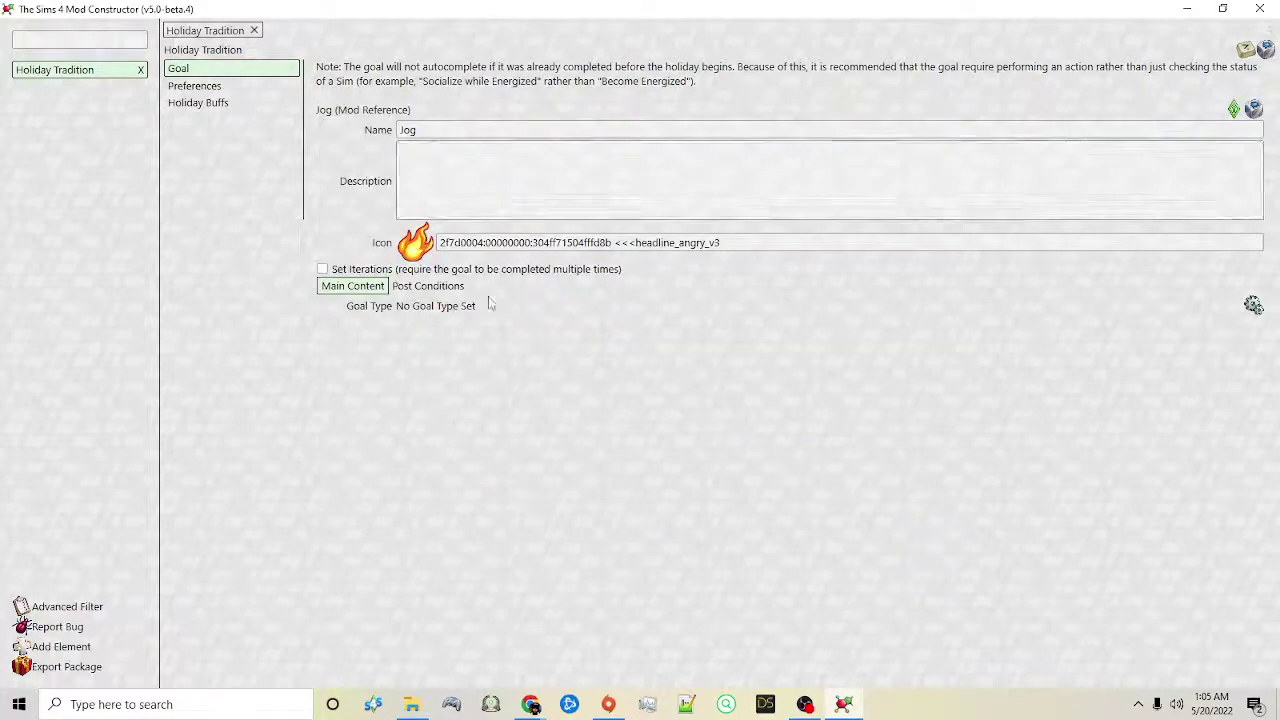
click(430, 287)
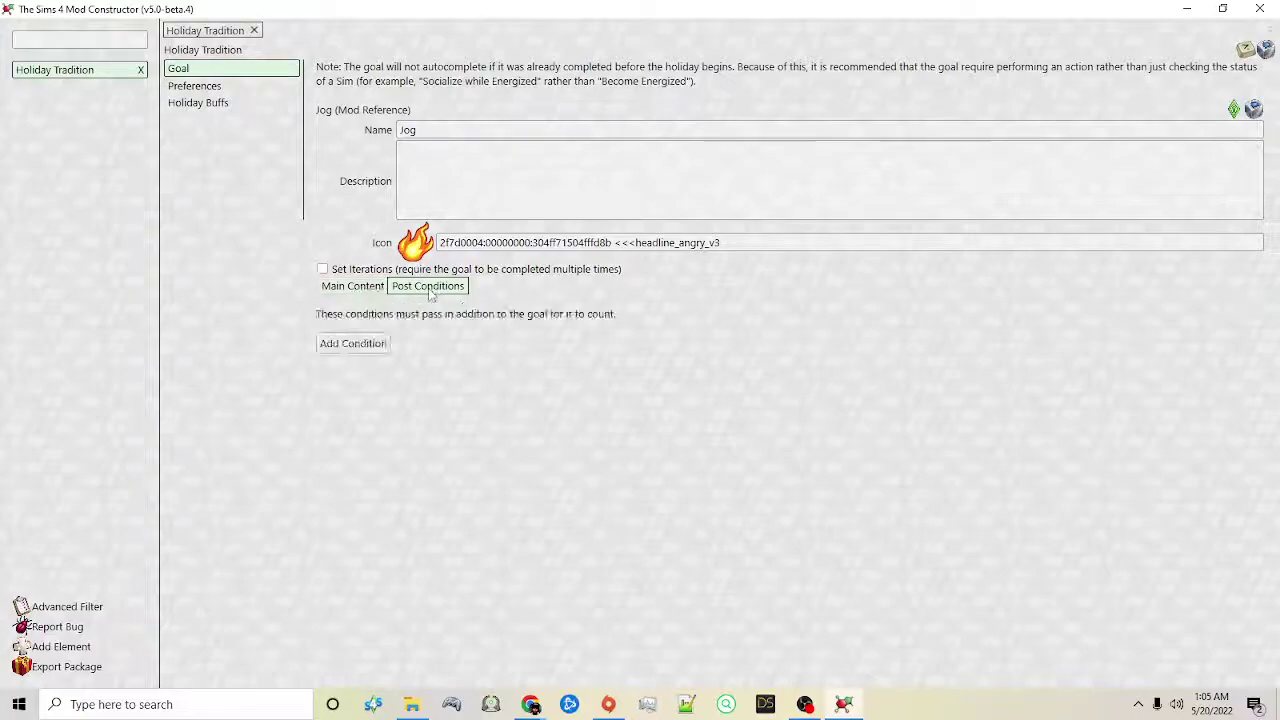
- Add a post condition to the Jog goal of type Interaction Running Condition
click(370, 346)
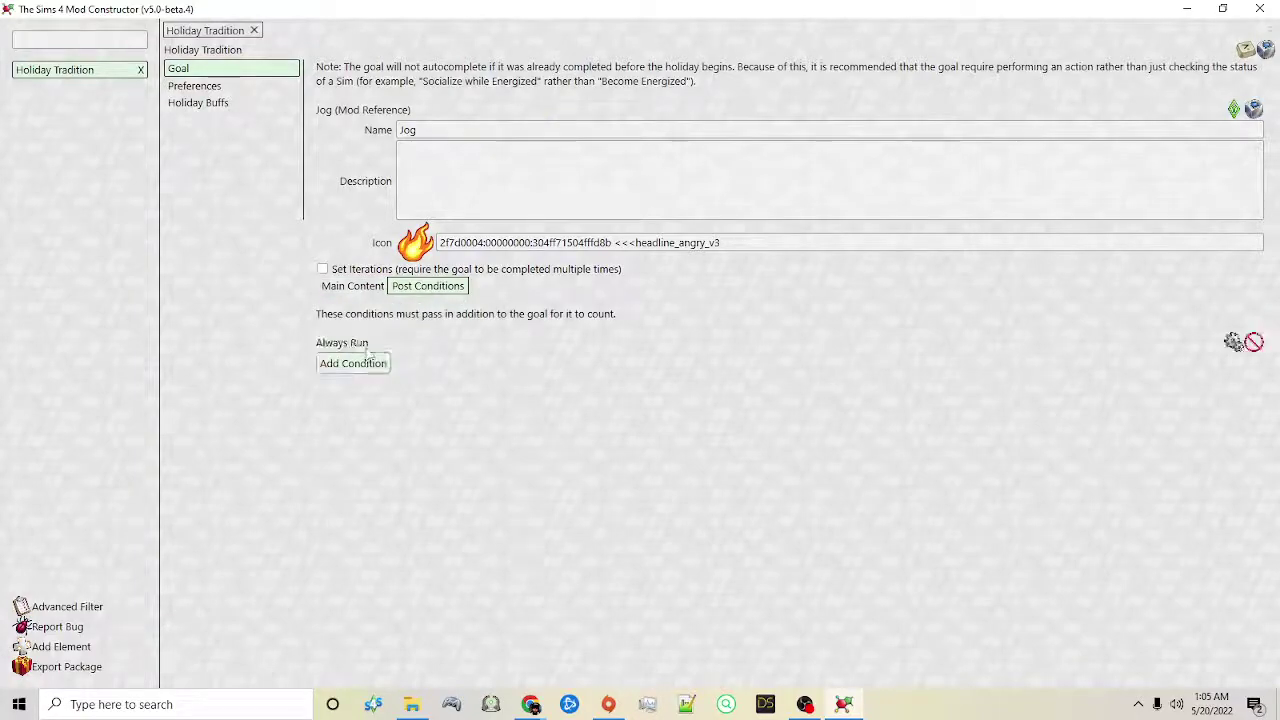
click(1233, 343)
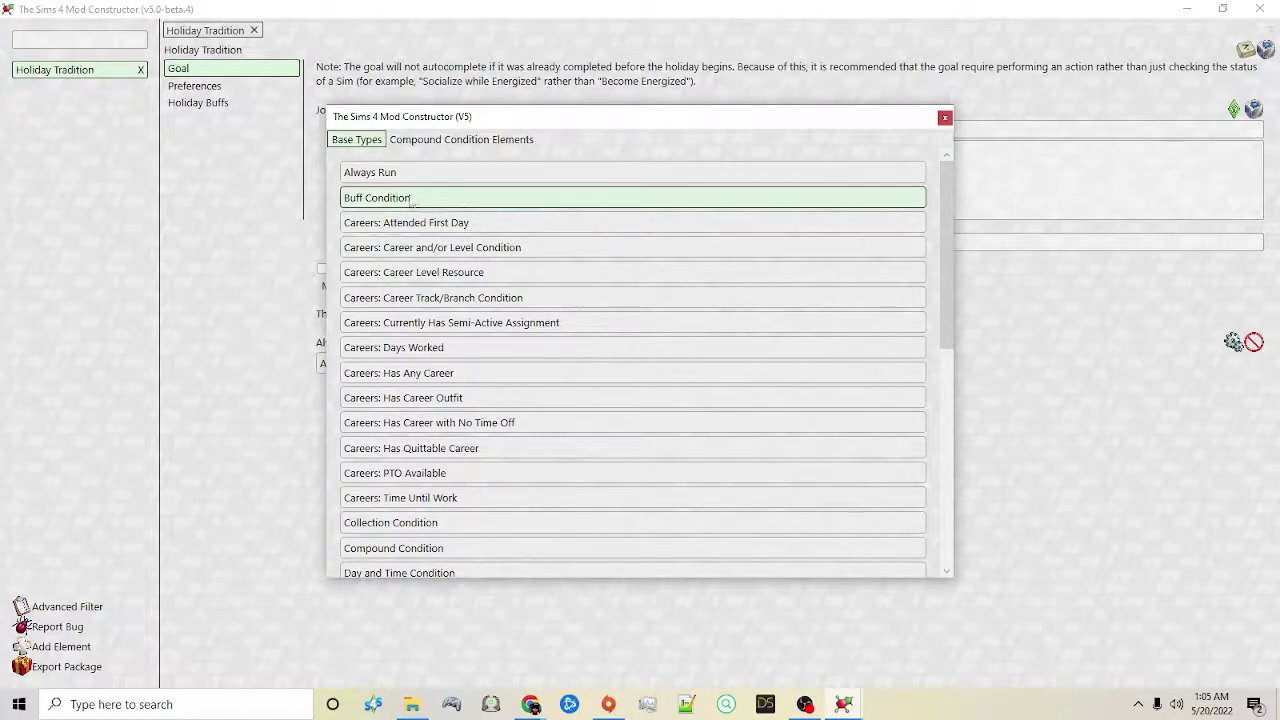
scroll(410, 200, down, 5)
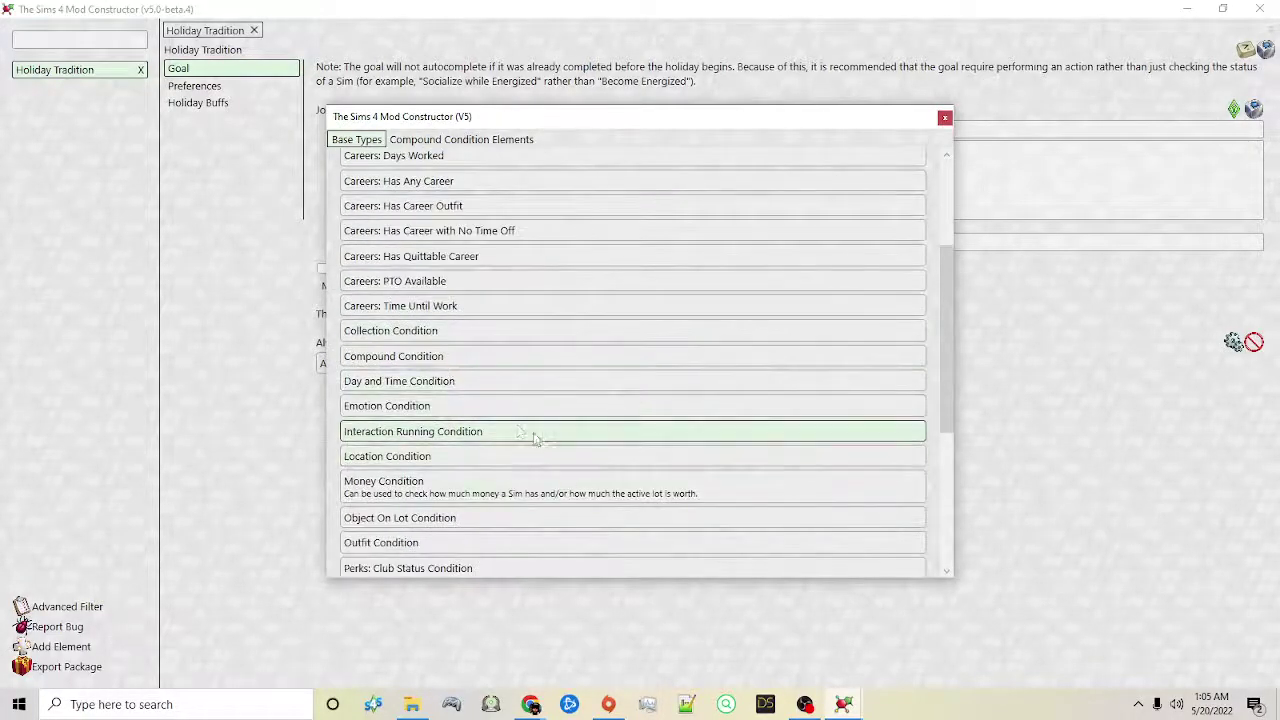
scroll(469, 451, down, 5)
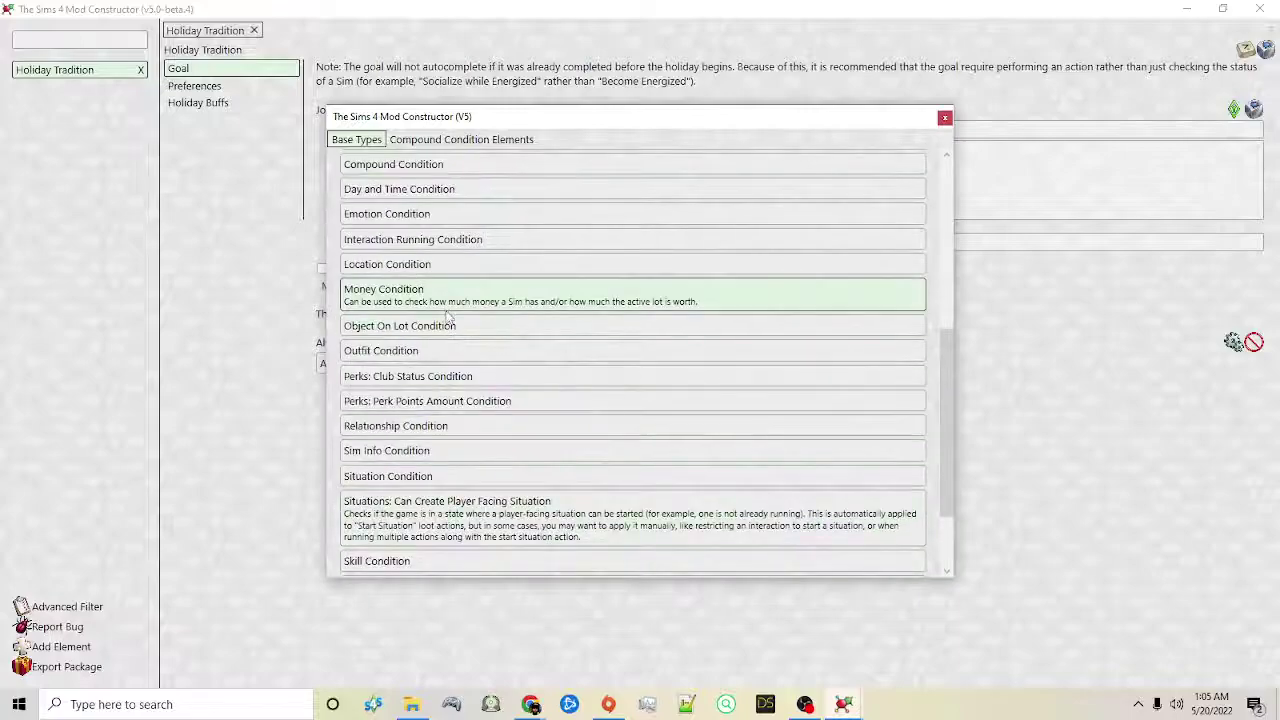
click(430, 240)
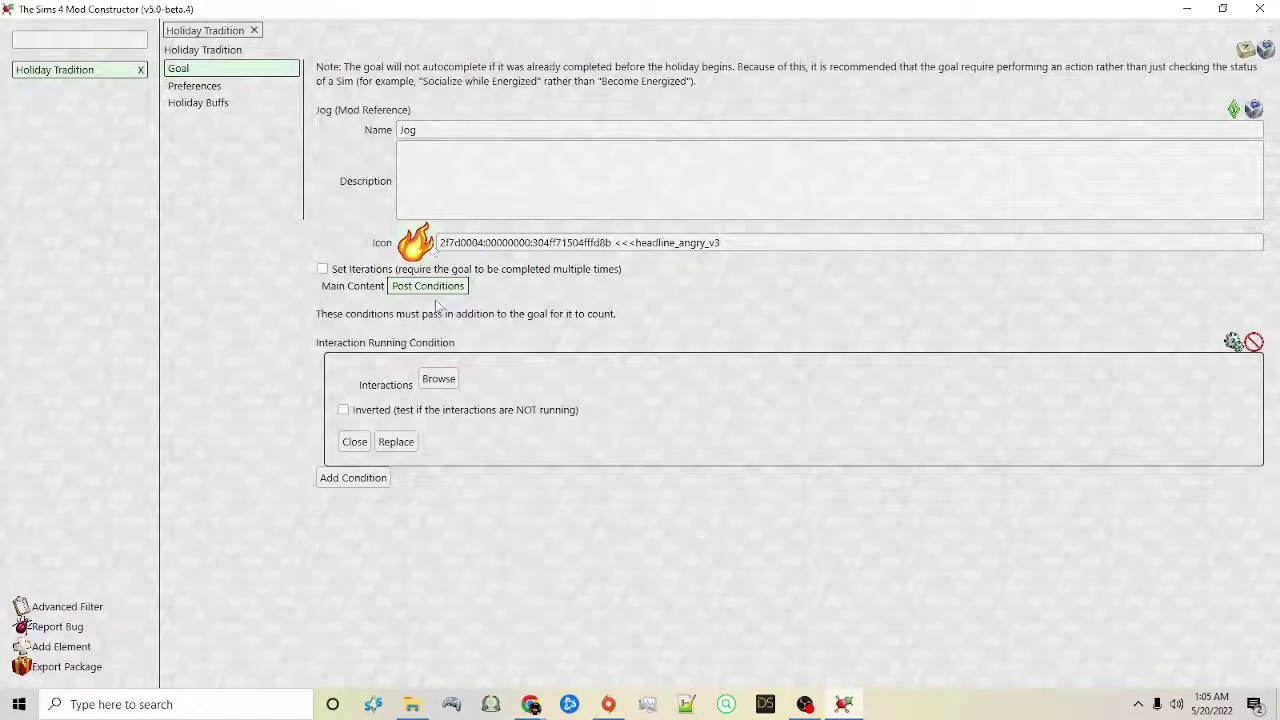
- Set the condition's required interaction to Go Jogging (40145) from All Interactions BG
click(438, 380)
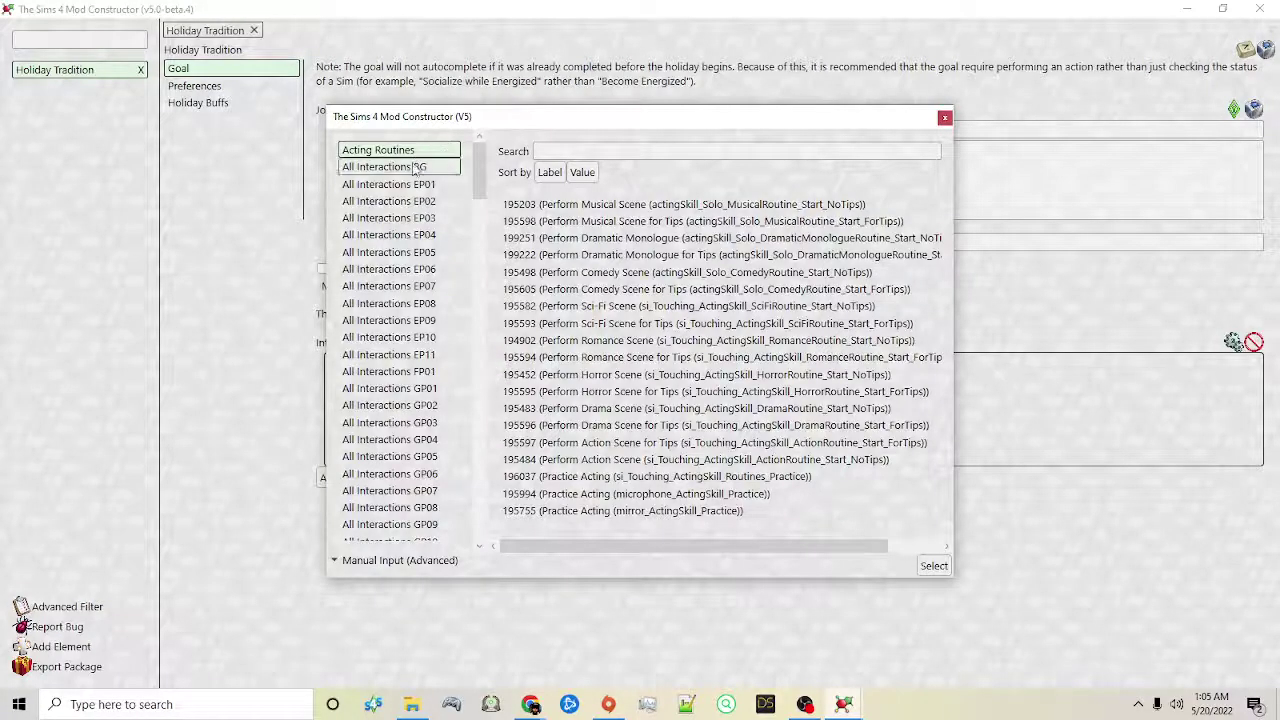
click(417, 167)
click(557, 147)
text(j)
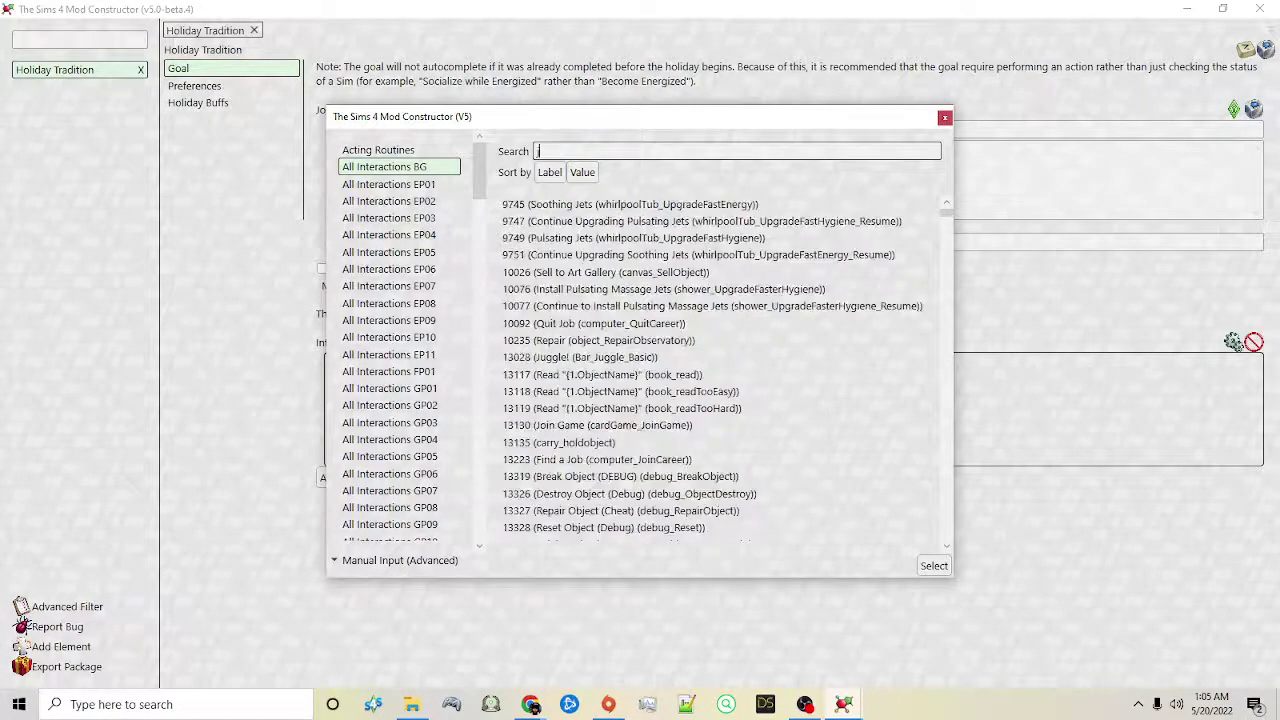
text(ob)
key(BackSpace)
text(g)
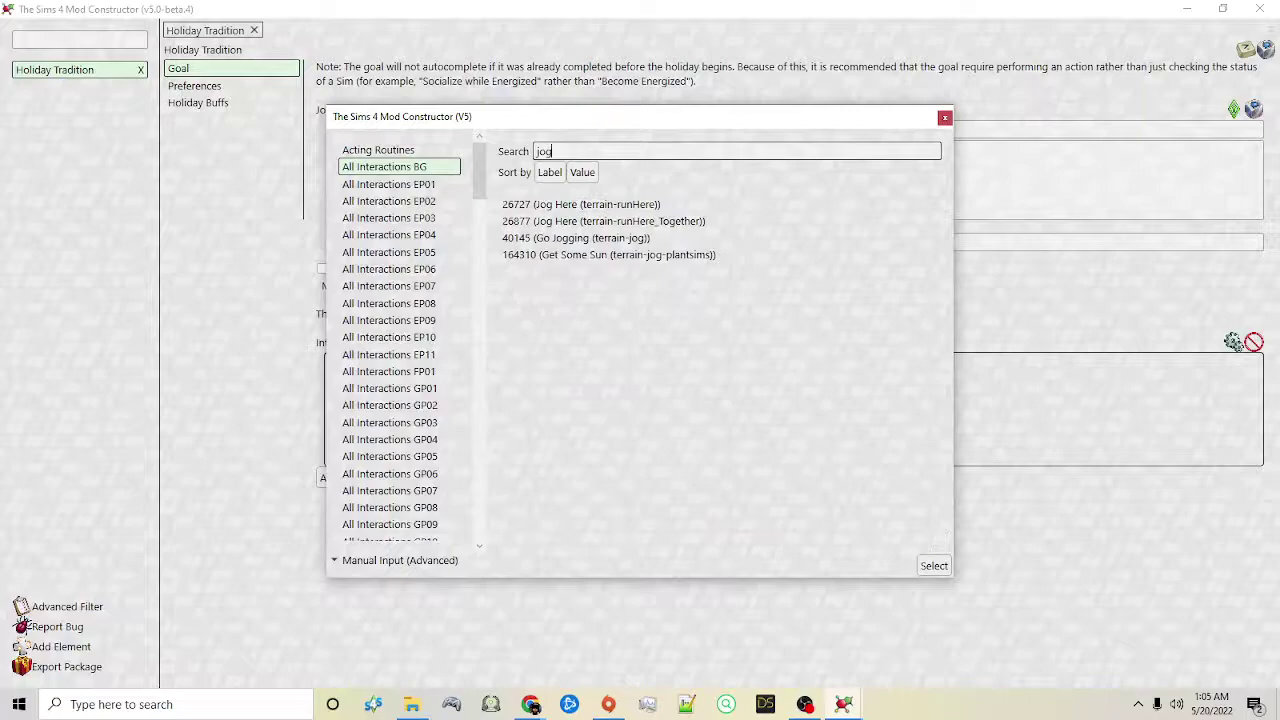
click(585, 240)
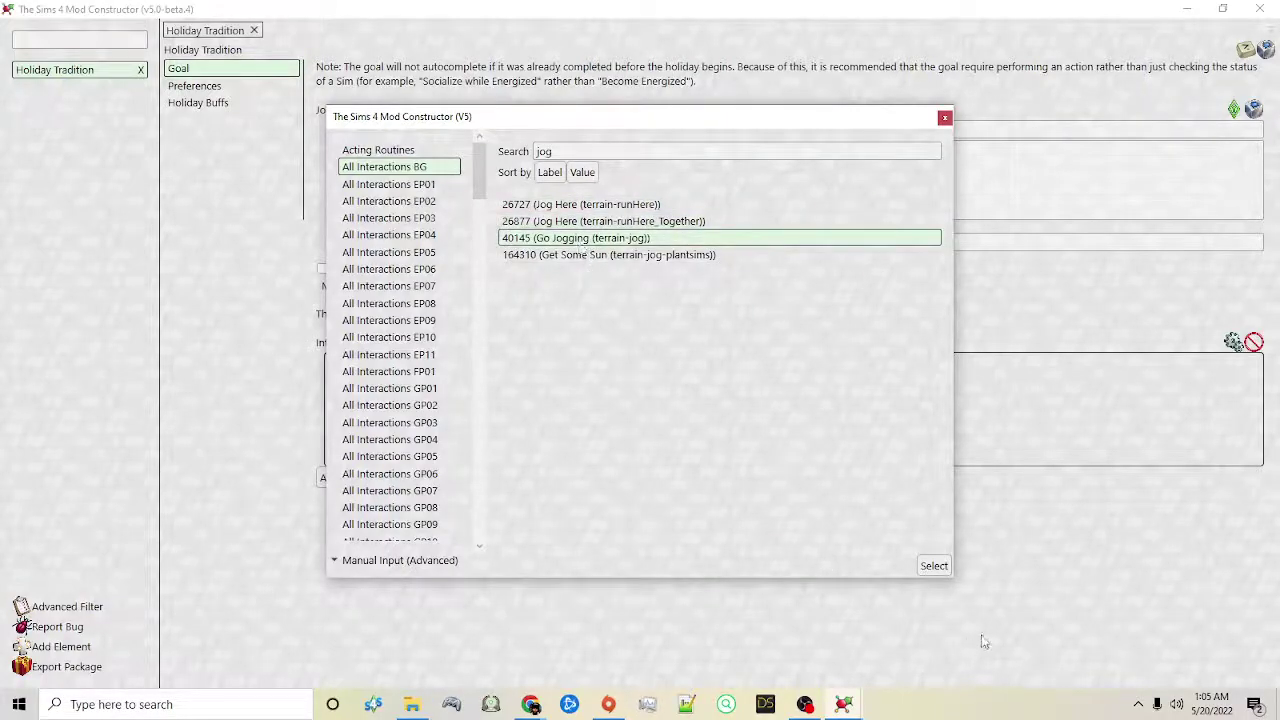
click(933, 566)
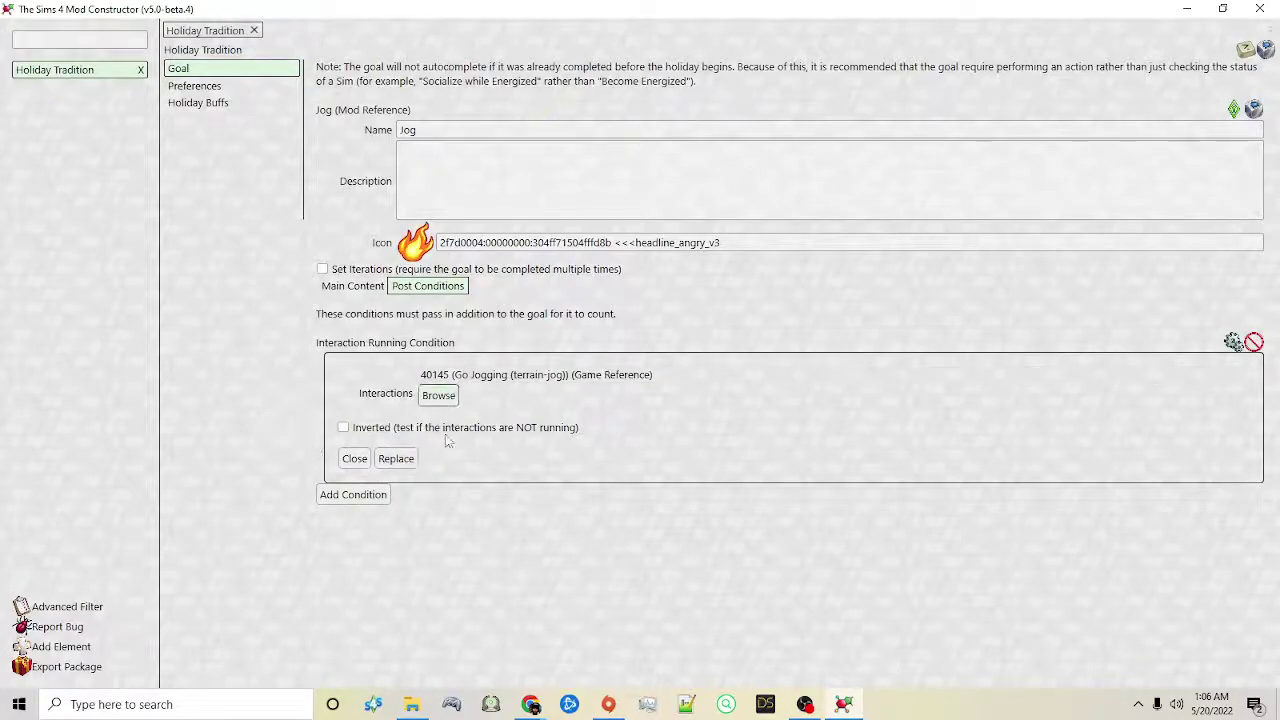
click(375, 497)
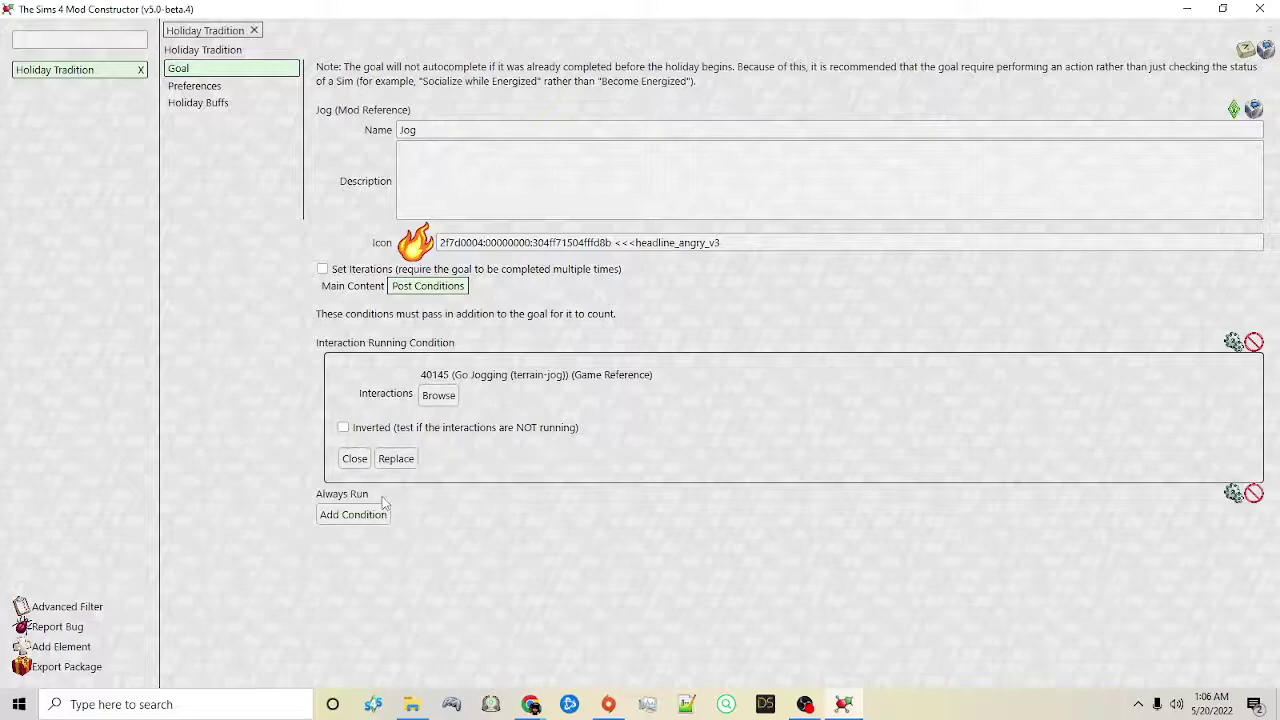
- Make the second condition an Interaction Running Condition requiring Jog Here together (26877)
click(1234, 494)
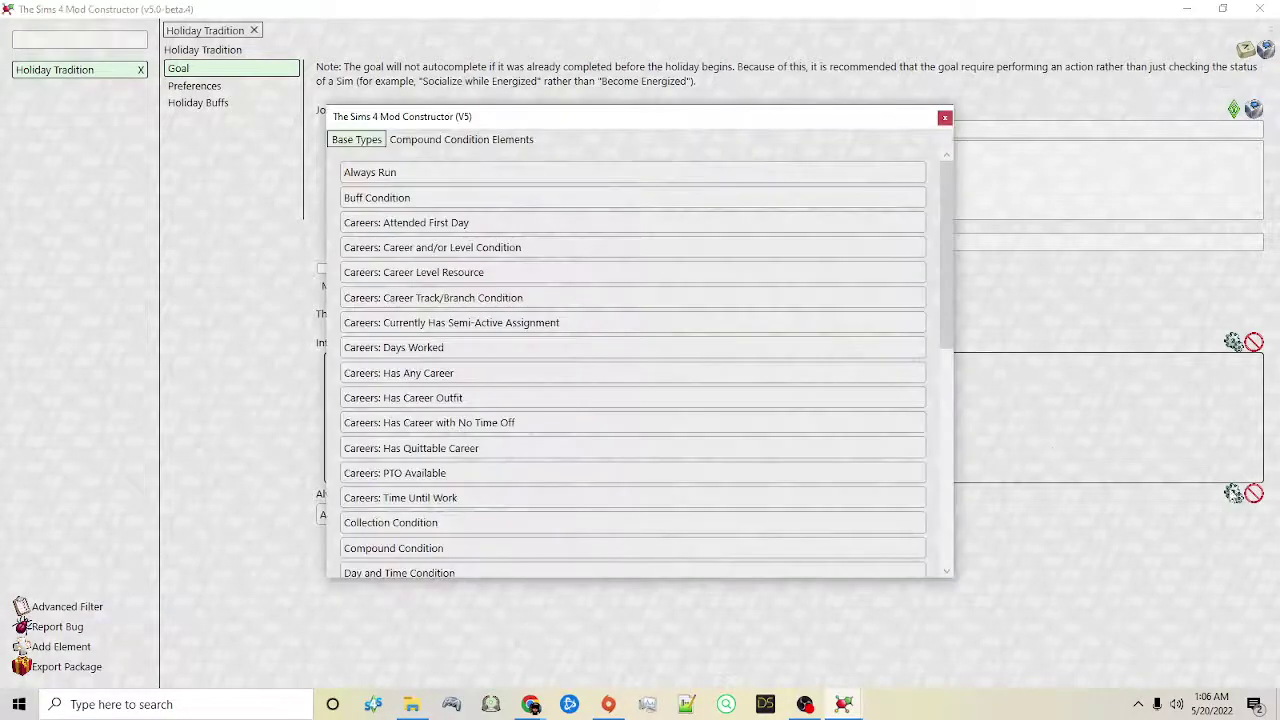
scroll(500, 430, down, 3)
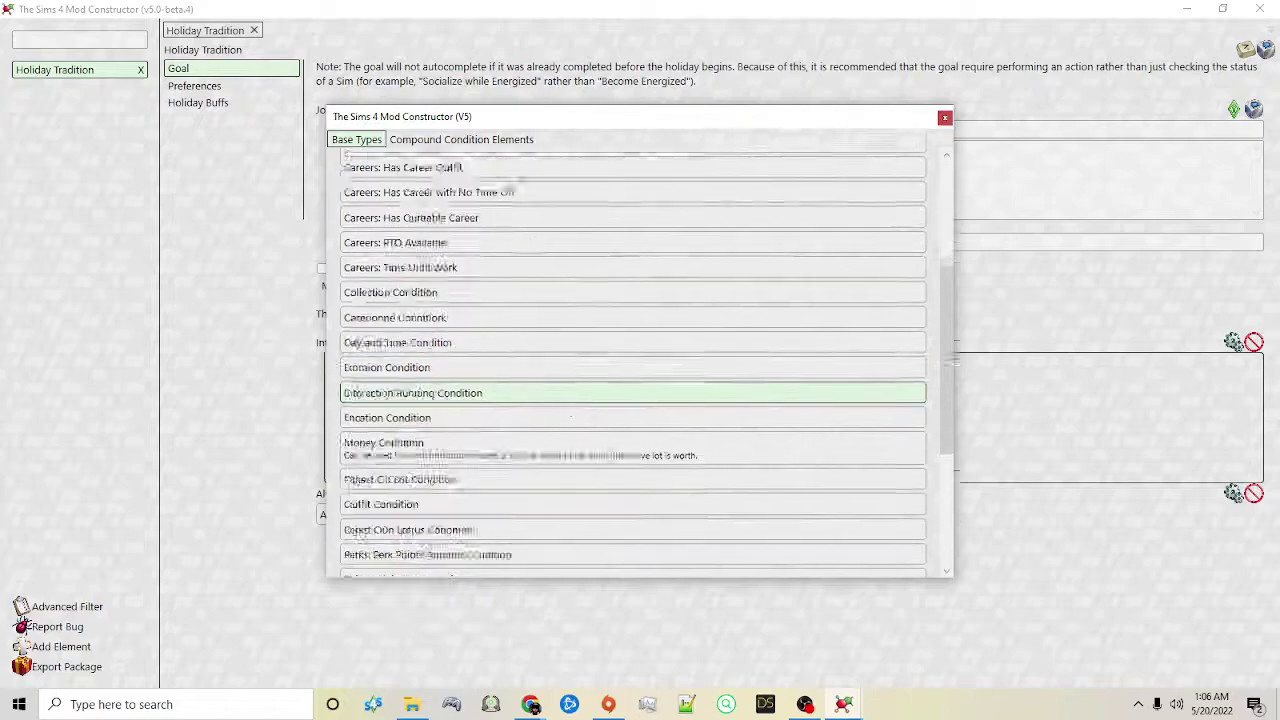
click(443, 366)
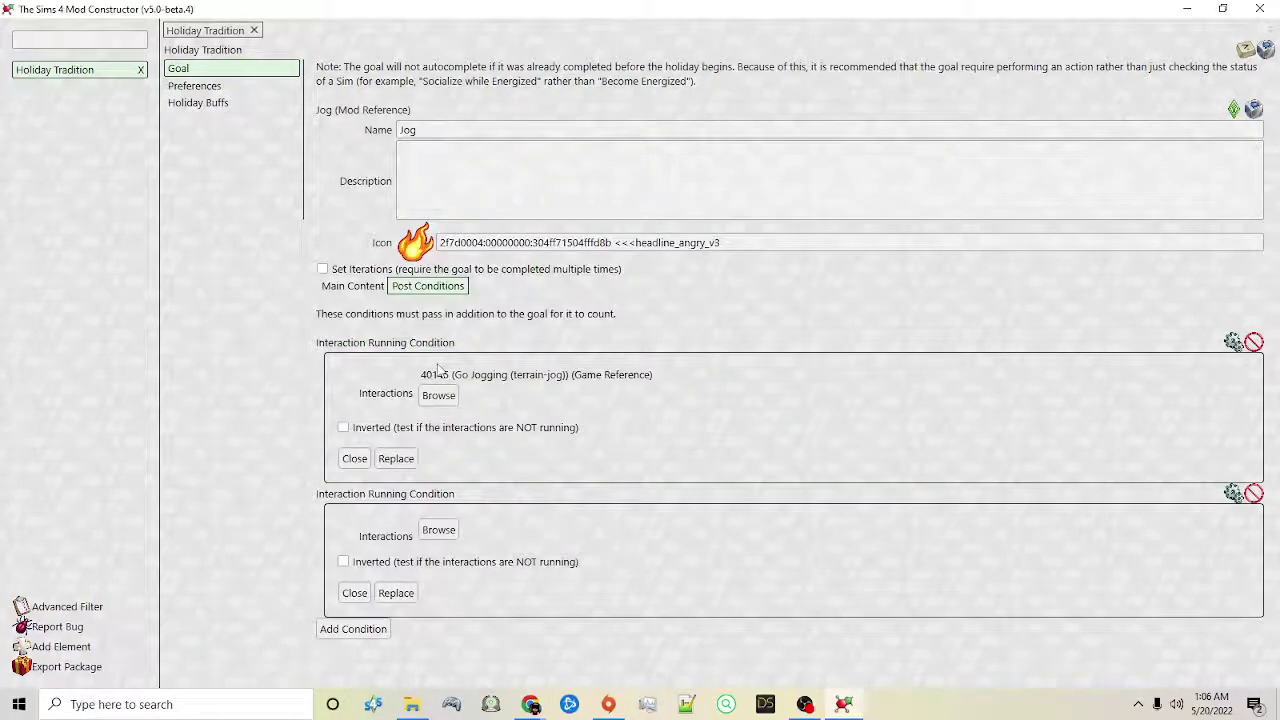
click(437, 529)
key(Down)
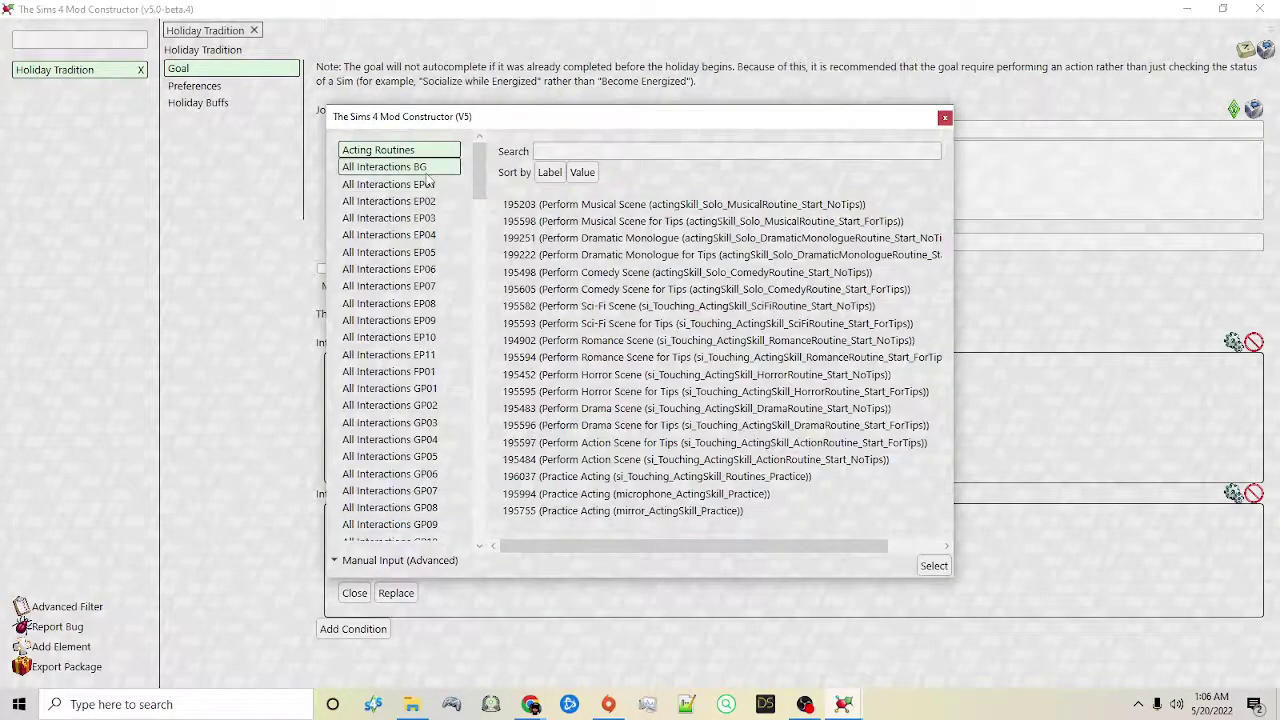
click(557, 150)
text(jog)
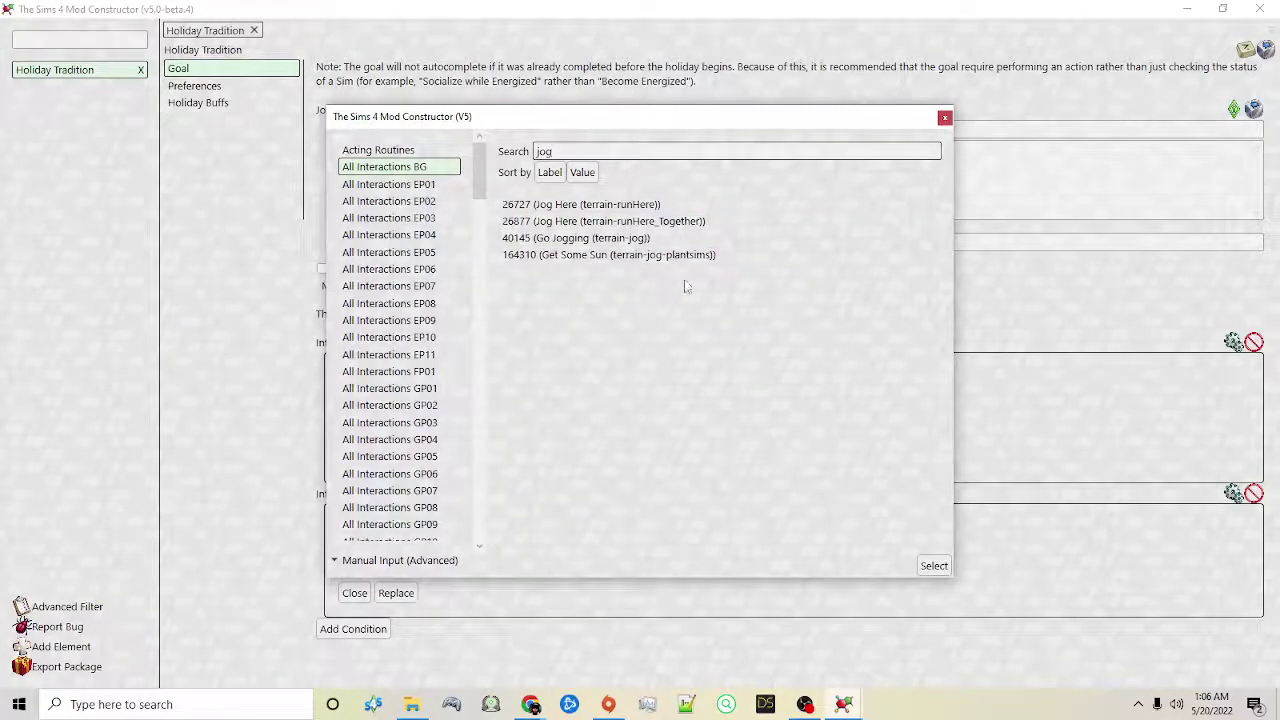
click(626, 224)
click(934, 565)
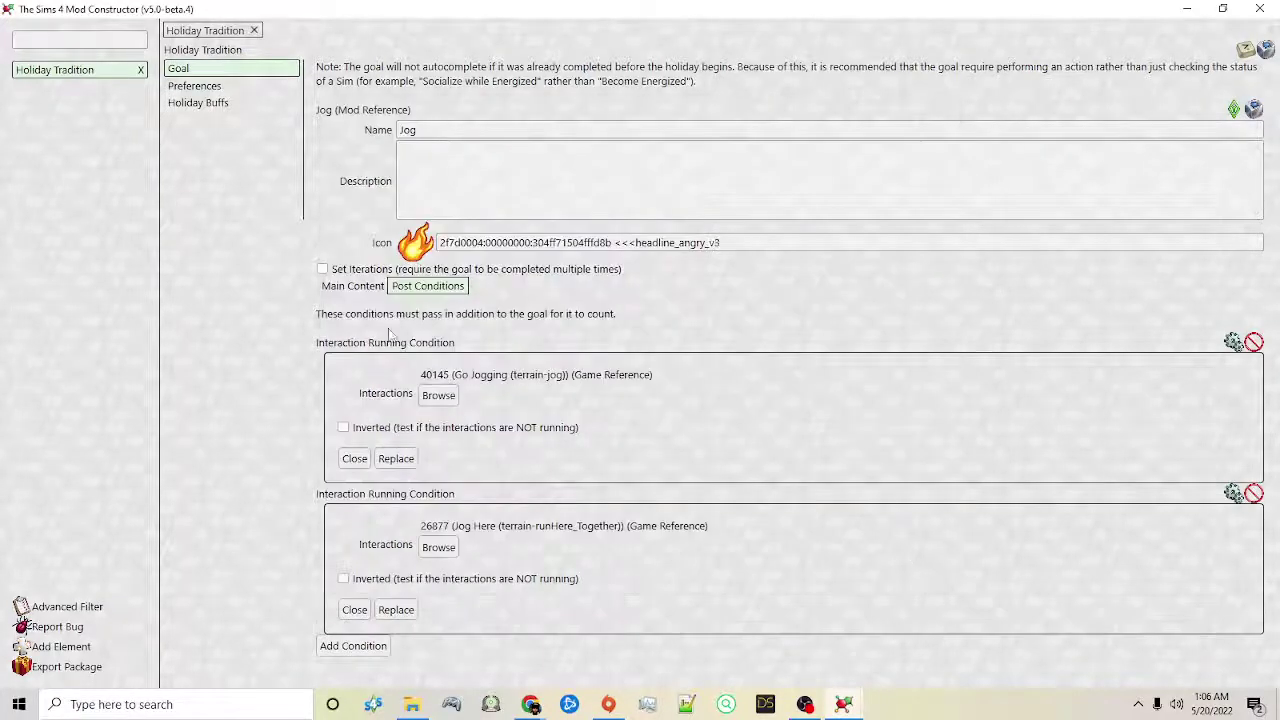